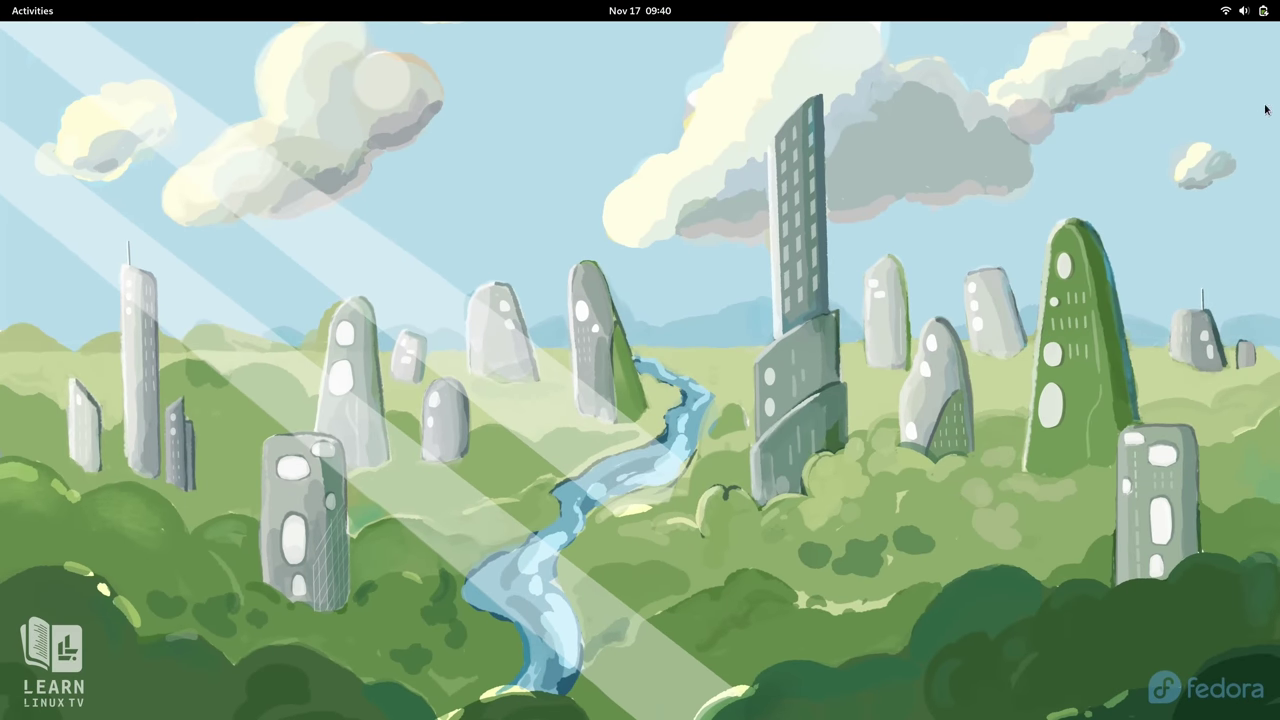
Open the system settings and move their window to one side of the desktop.
{"action": "left_click", "coordinate": [1254, 12]}
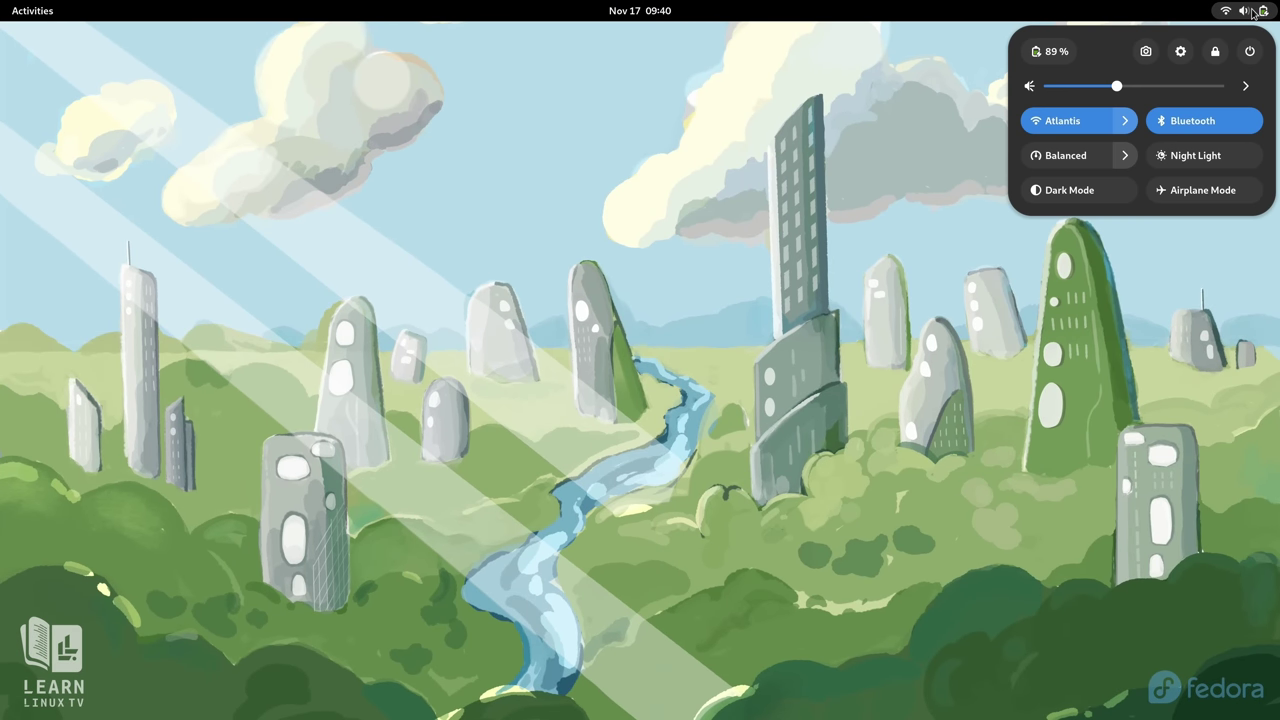
{"action": "left_click", "coordinate": [1181, 51]}
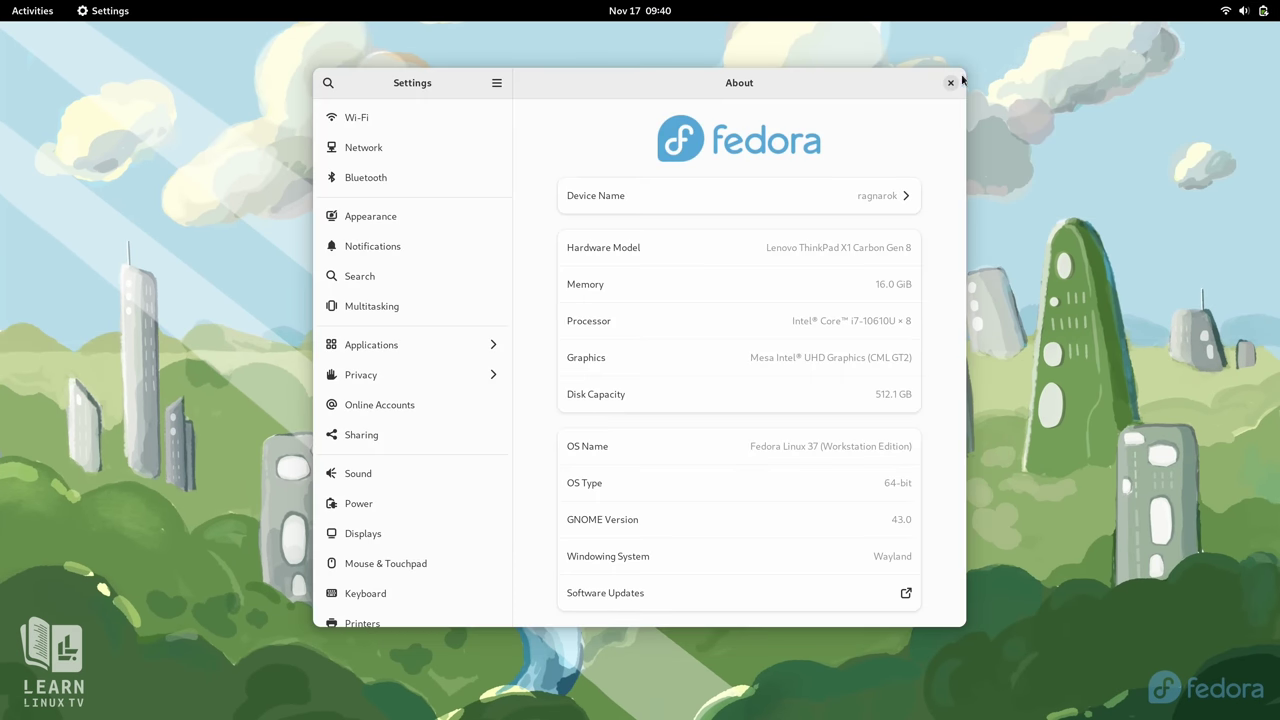
{"action": "left_click_drag", "start_coordinate": [880, 84], "coordinate": [1131, 105]}
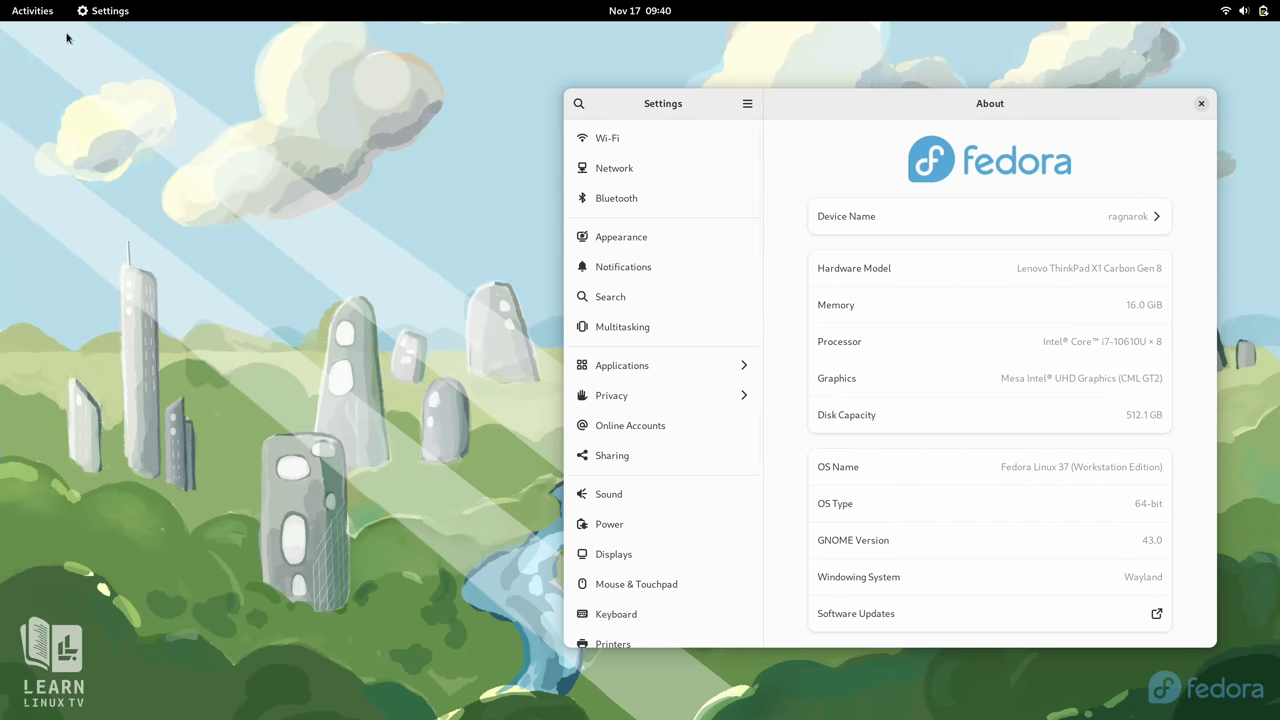
Switch to the empty second workspace and launch Terminal from the full application list.
{"action": "left_click", "coordinate": [33, 12]}
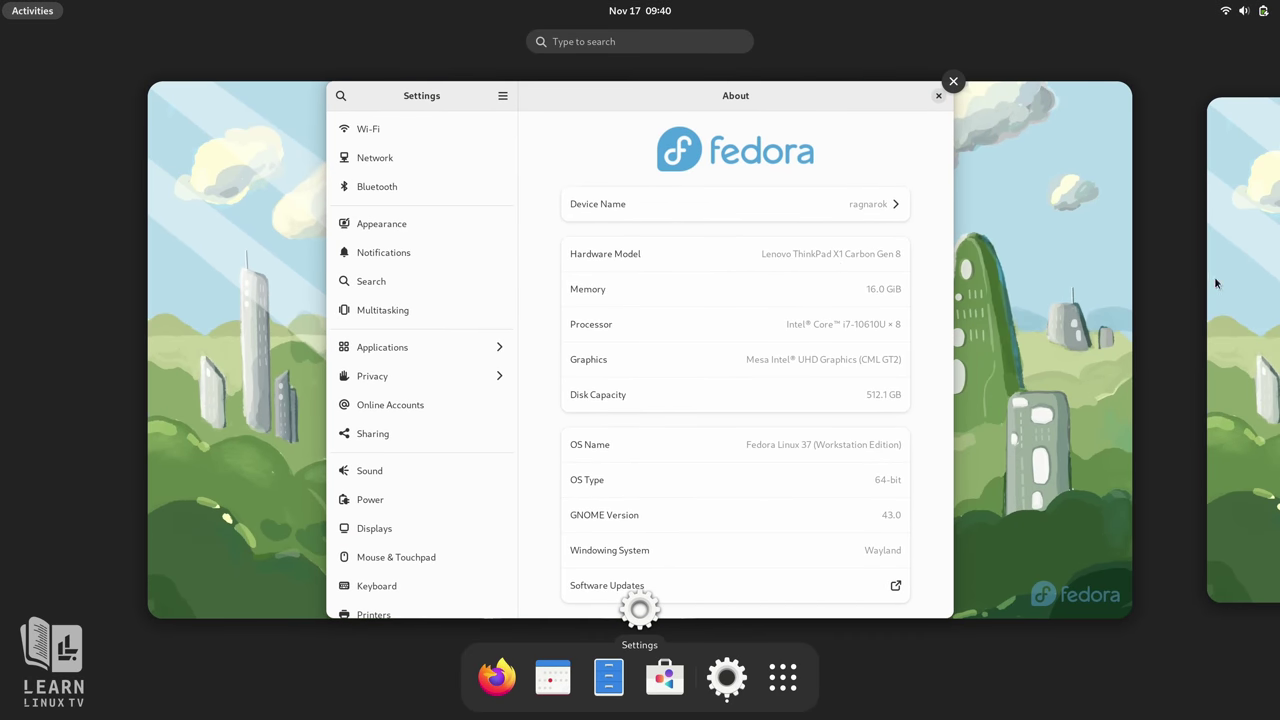
{"action": "left_click", "coordinate": [1260, 284]}
{"action": "left_click", "coordinate": [953, 324]}
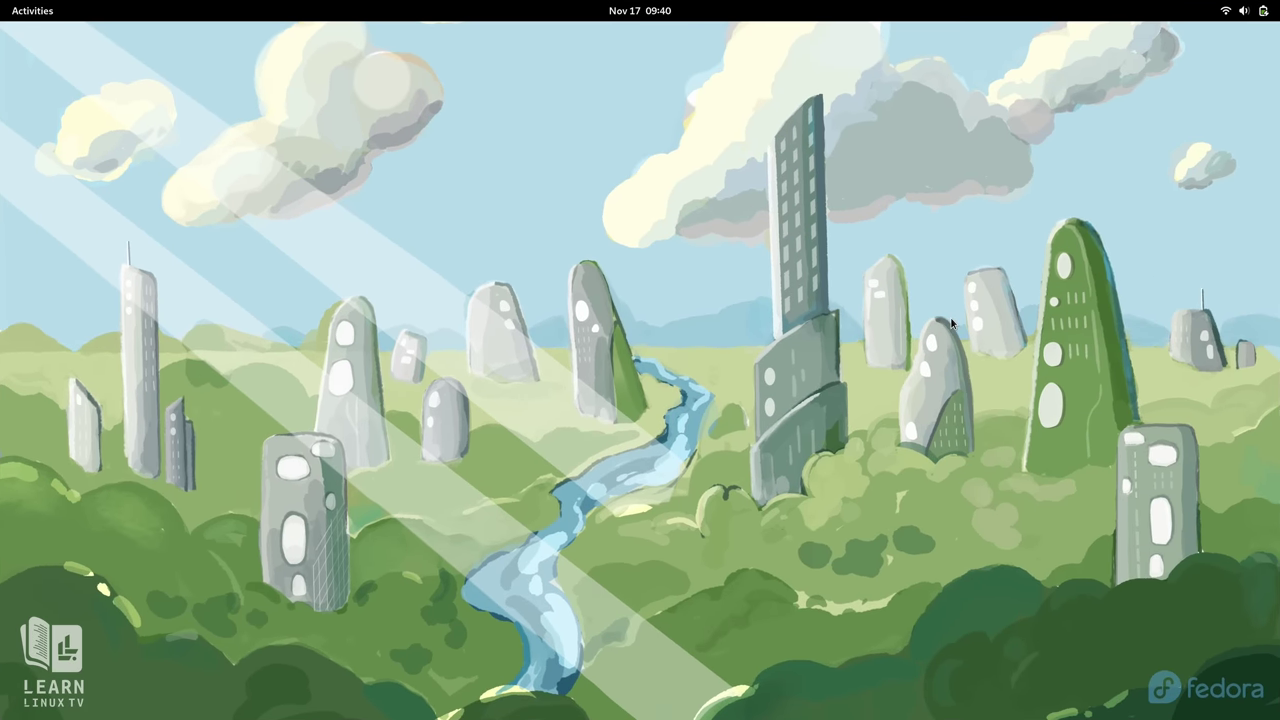
{"action": "left_click", "coordinate": [28, 15]}
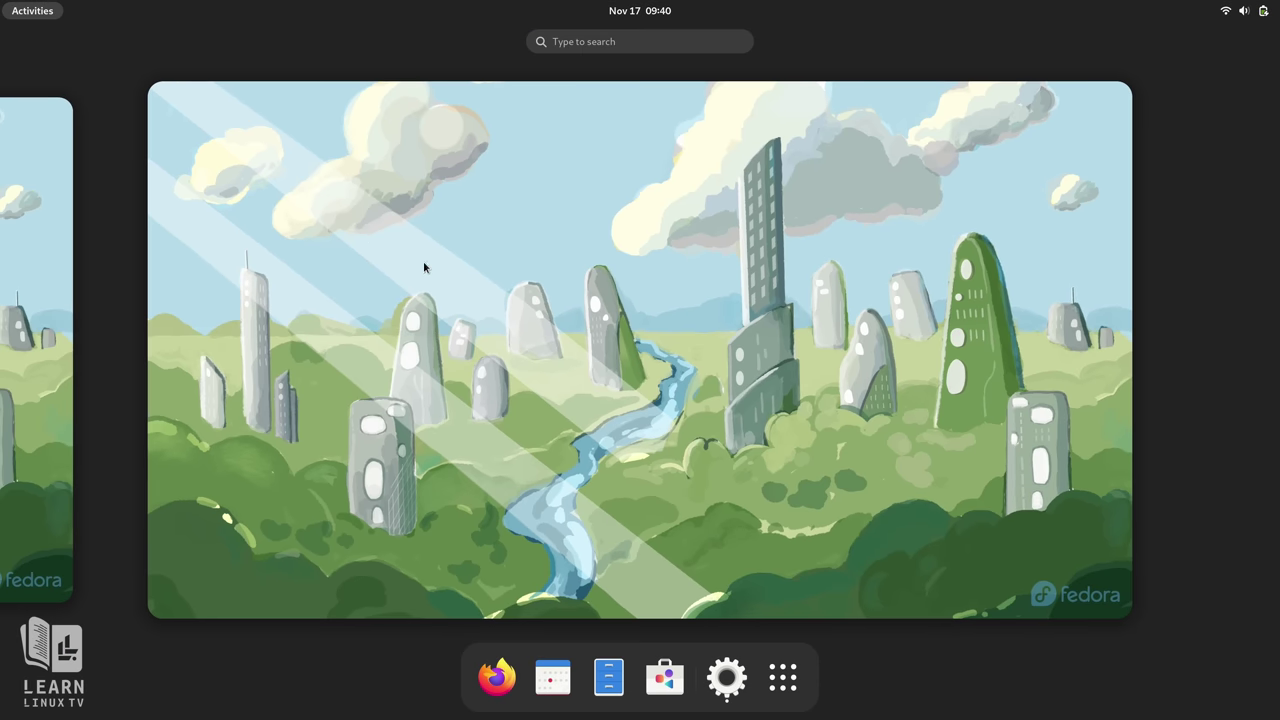
{"action": "left_click", "coordinate": [781, 676]}
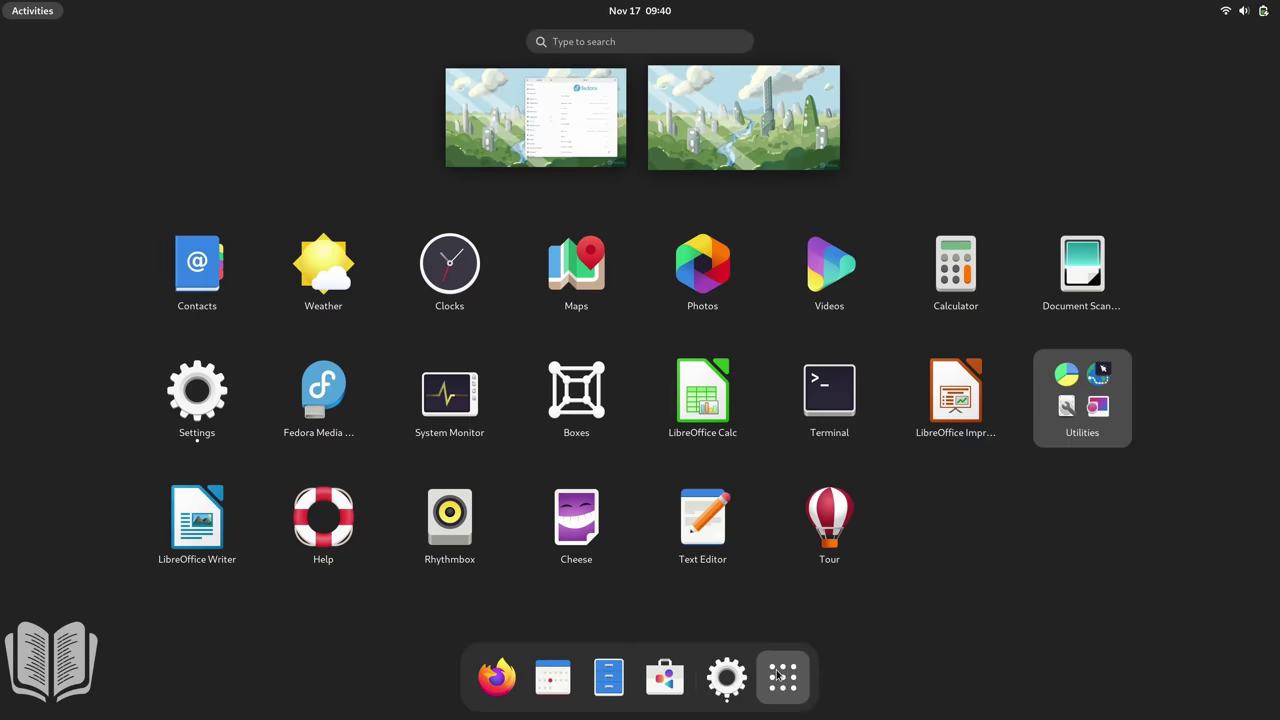
{"action": "left_click", "coordinate": [829, 395]}
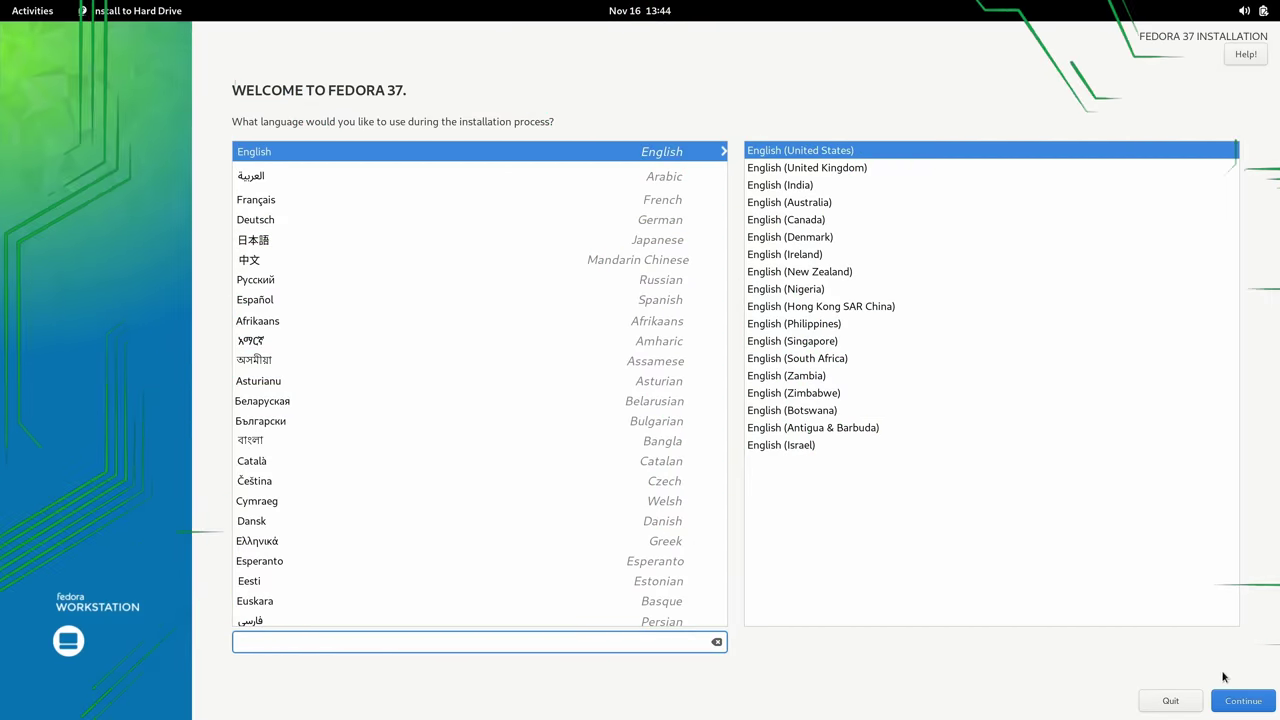
Accept English (United States) for the installation and select the SKHynix_HFS512GDE9X081N disk as the installation destination.
{"action": "left_click", "coordinate": [1243, 703]}
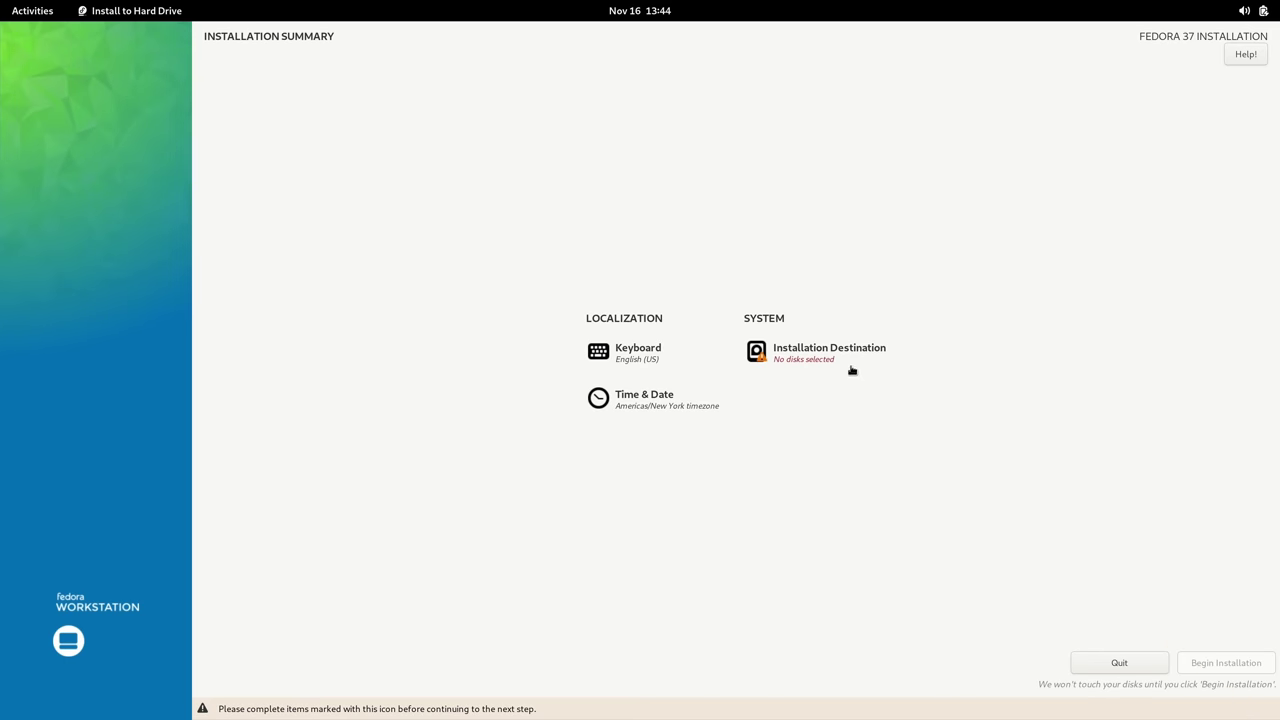
{"action": "left_click", "coordinate": [845, 357]}
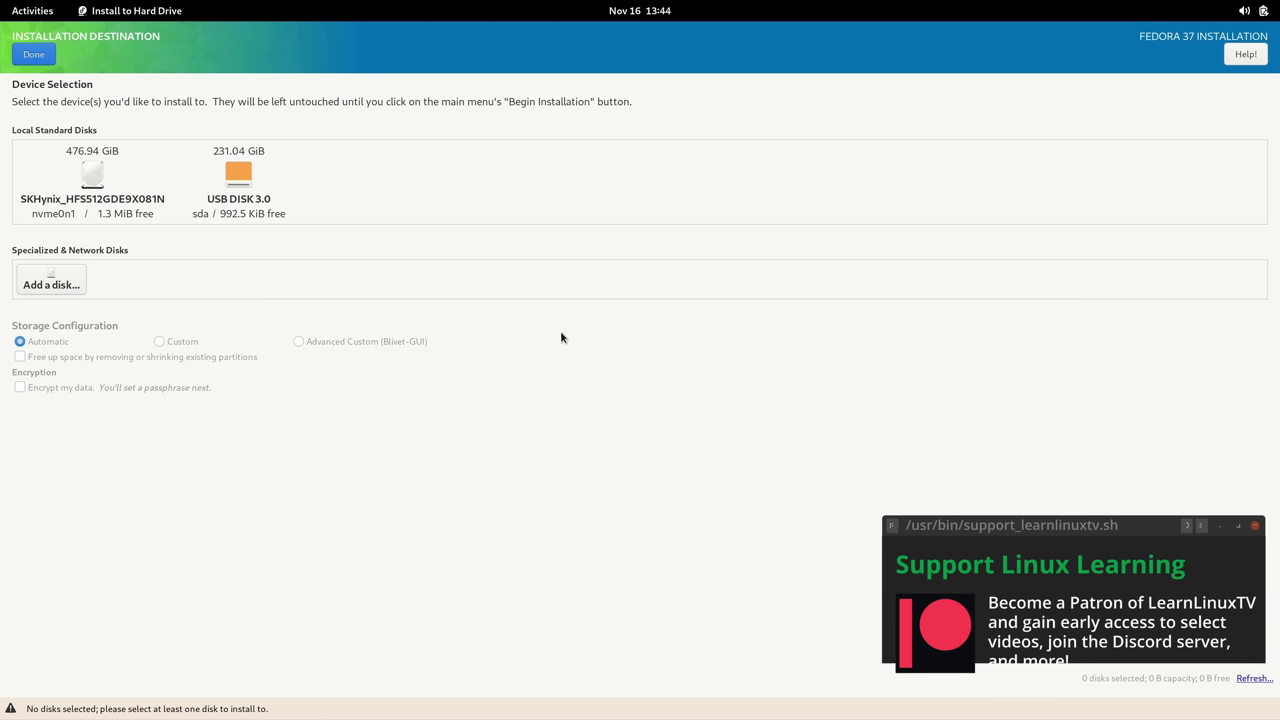
{"action": "left_click", "coordinate": [101, 198]}
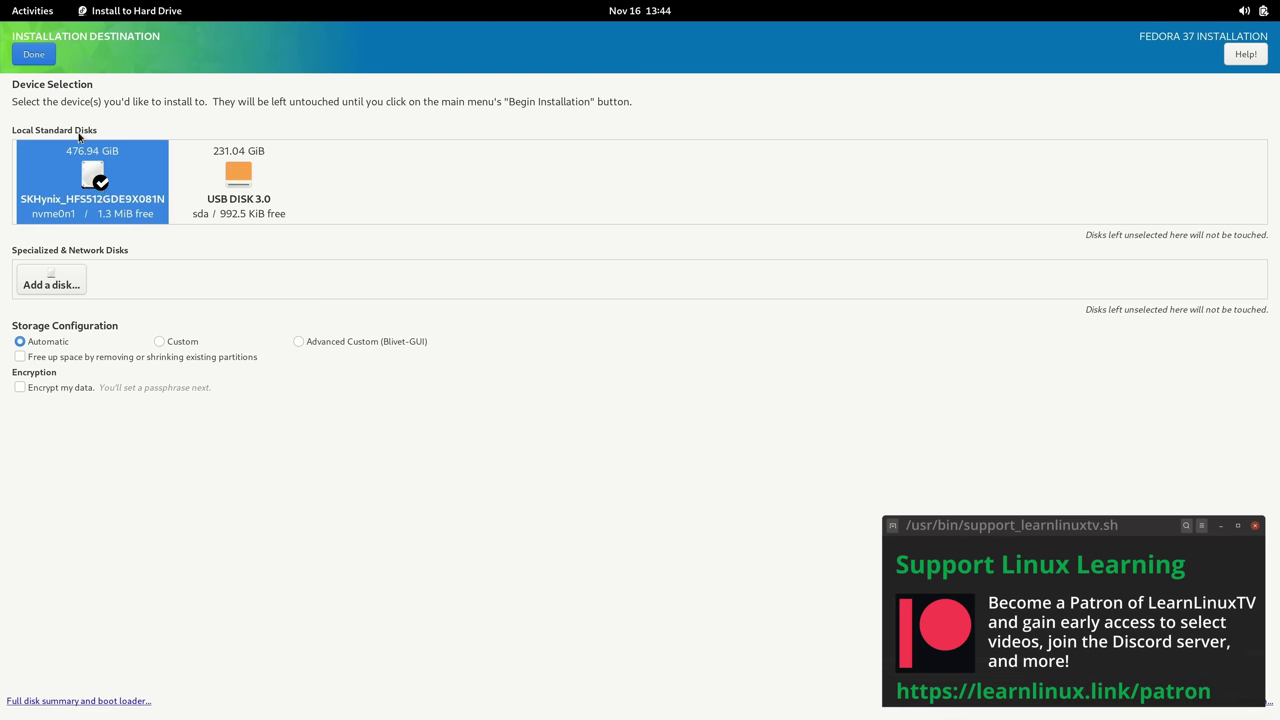
{"action": "left_click", "coordinate": [36, 55]}
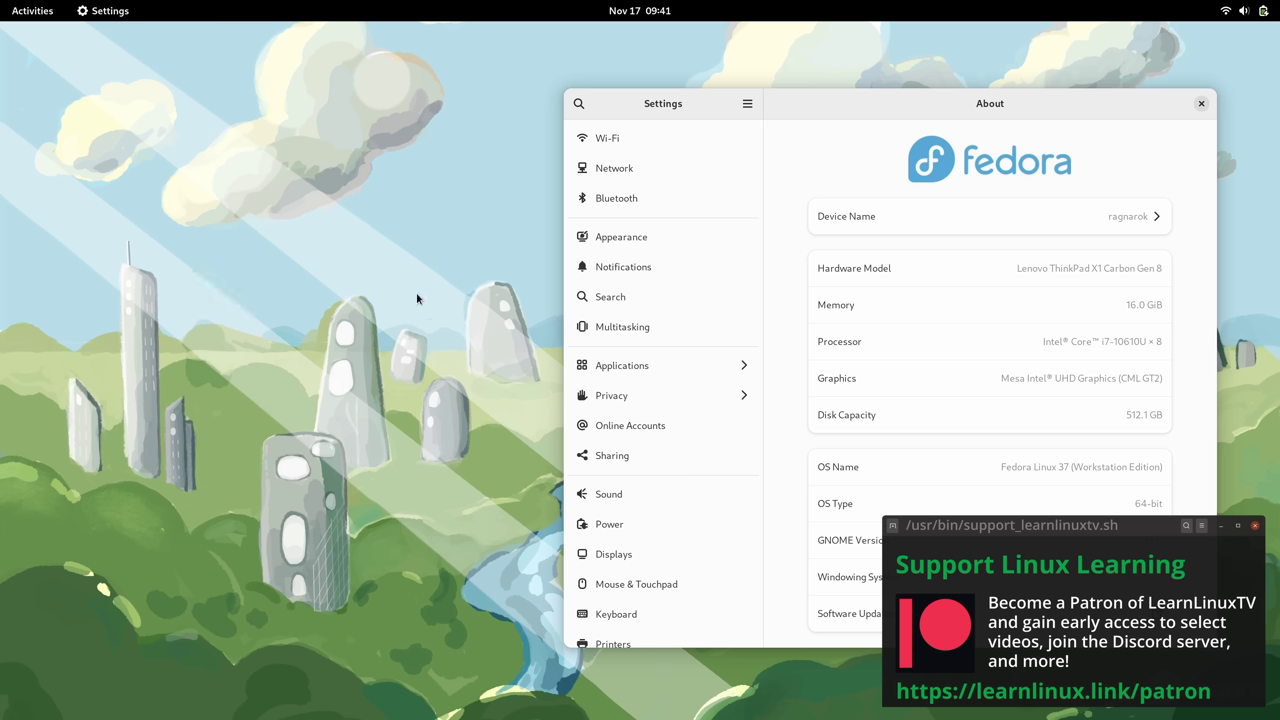
Set the desktop appearance style to Dark in Settings and go to an empty workspace.
{"action": "left_click", "coordinate": [586, 246]}
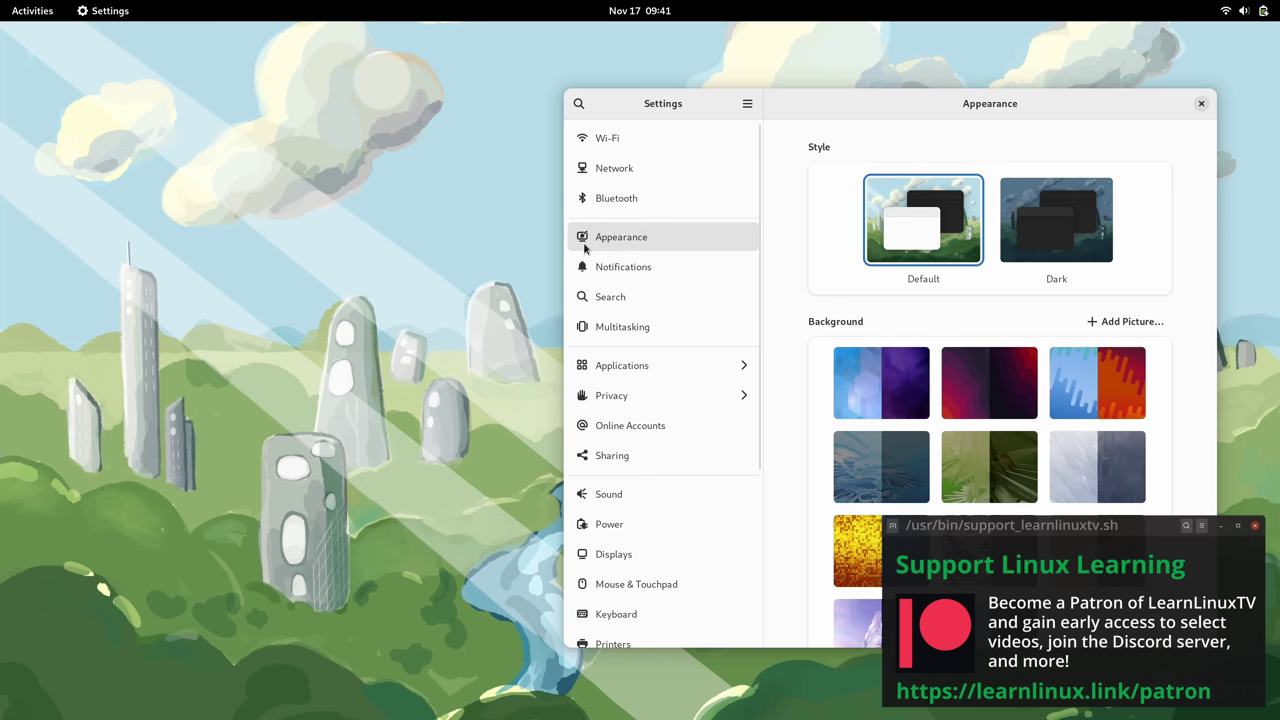
{"action": "left_click", "coordinate": [1075, 249]}
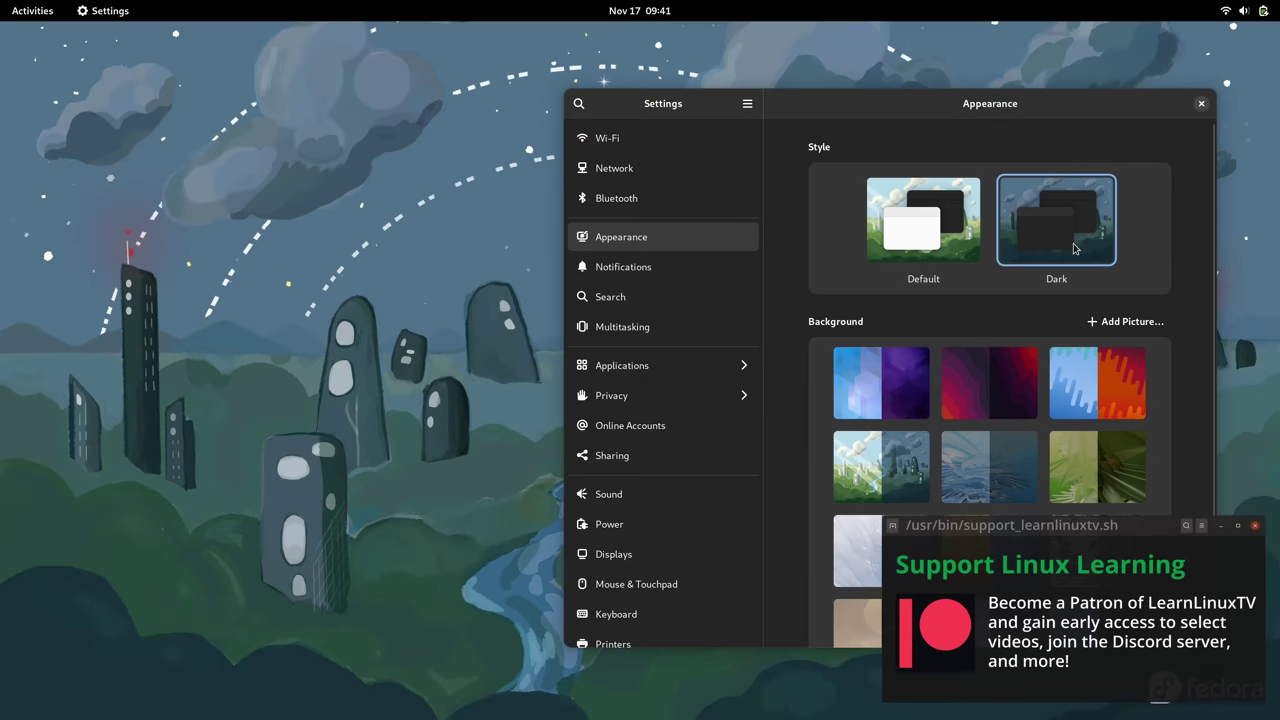
{"action": "key", "text": "ctrl+q"}
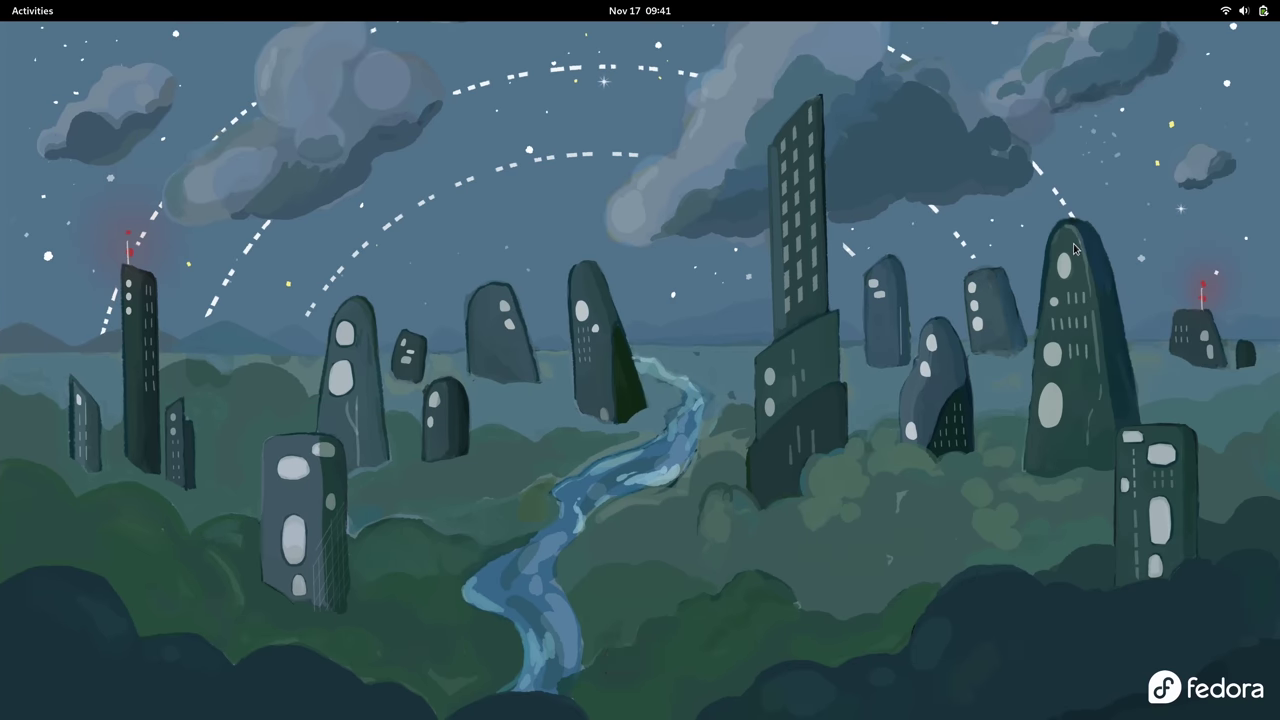
Load learnlinux.tv in Firefox and restore the maximized browser window to a smaller floating one.
{"action": "left_click", "coordinate": [44, 14]}
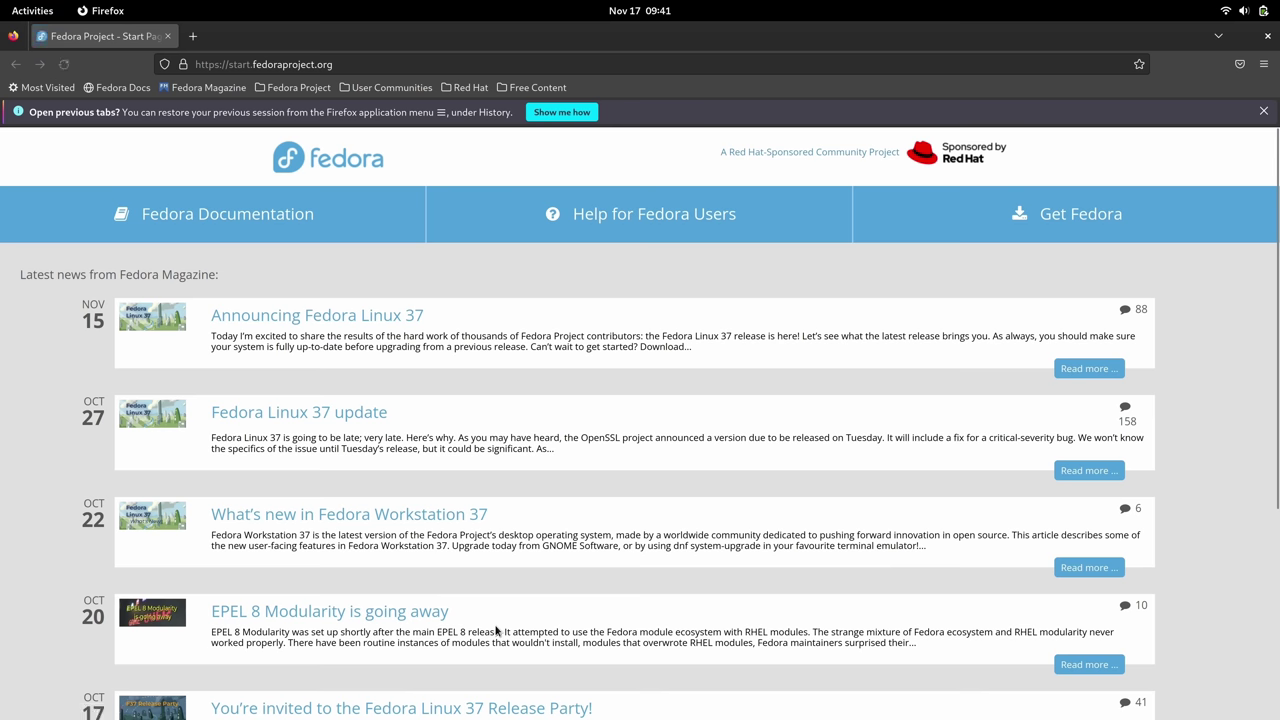
{"action": "left_click", "coordinate": [604, 62]}
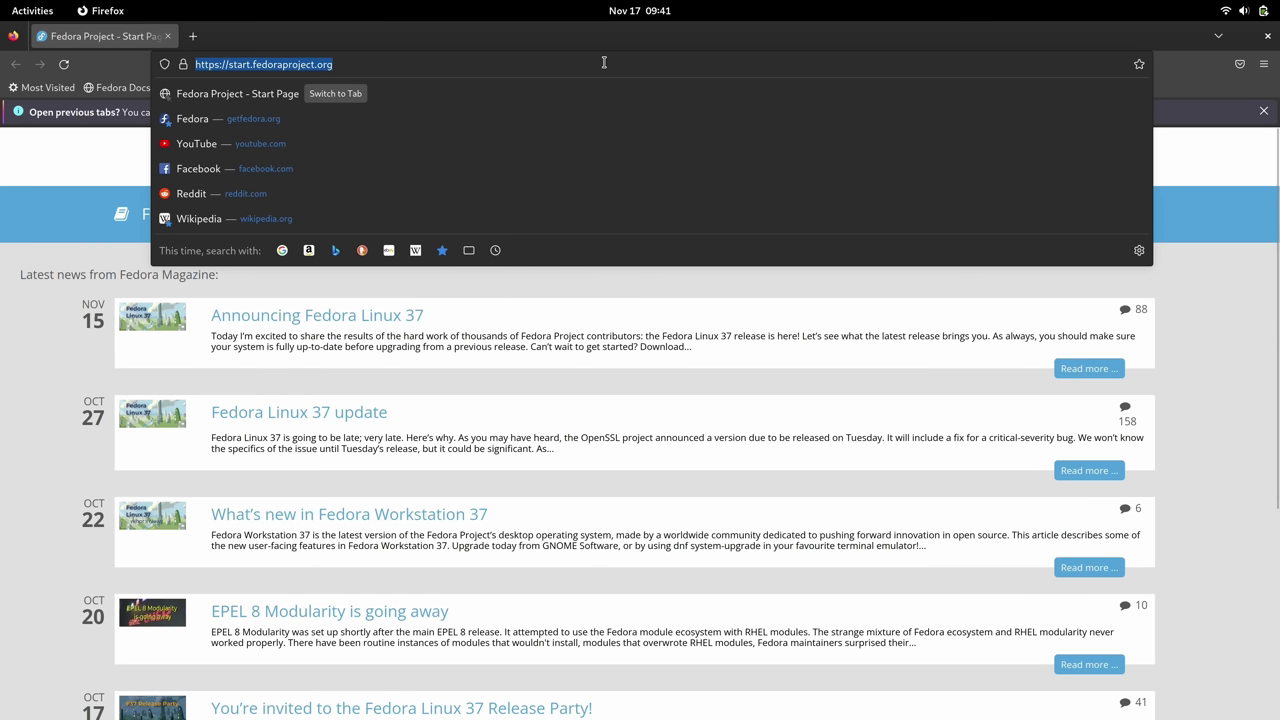
{"action": "type", "text": "learnlinux.t"}
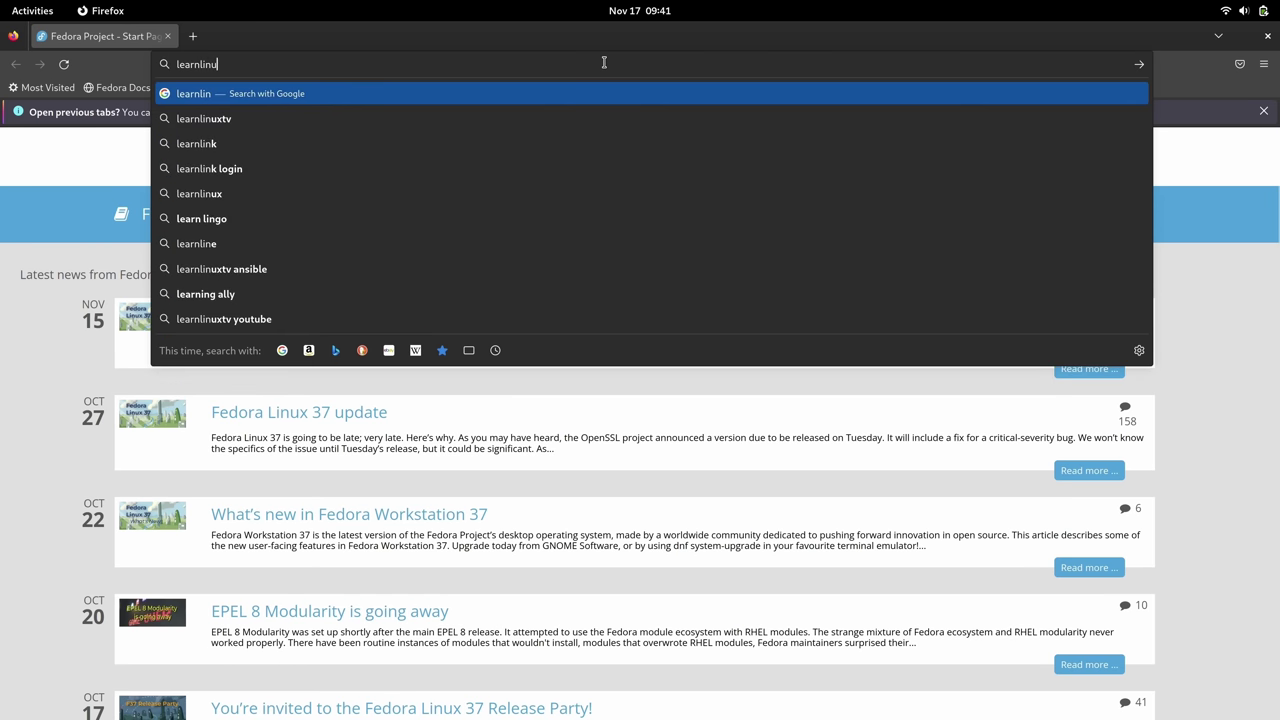
{"action": "type", "text": "v"}
{"action": "key", "text": "Return"}
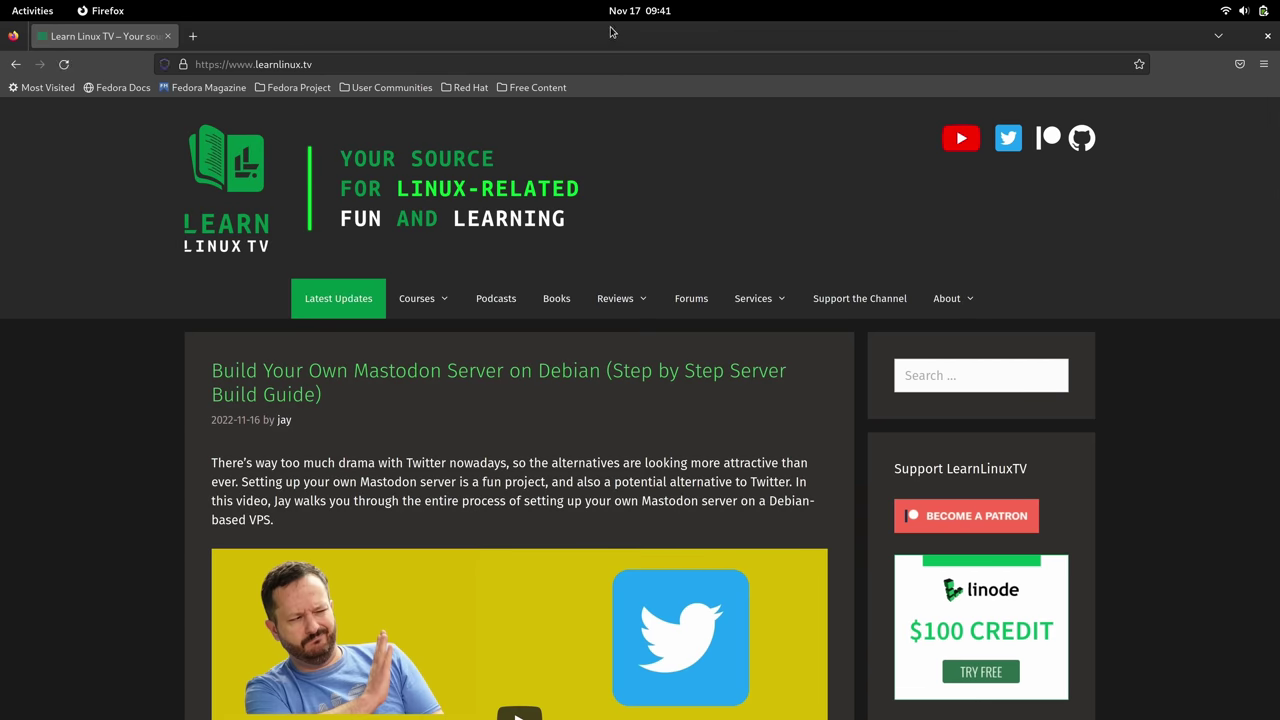
{"action": "left_click_drag", "start_coordinate": [610, 32], "coordinate": [564, 150]}
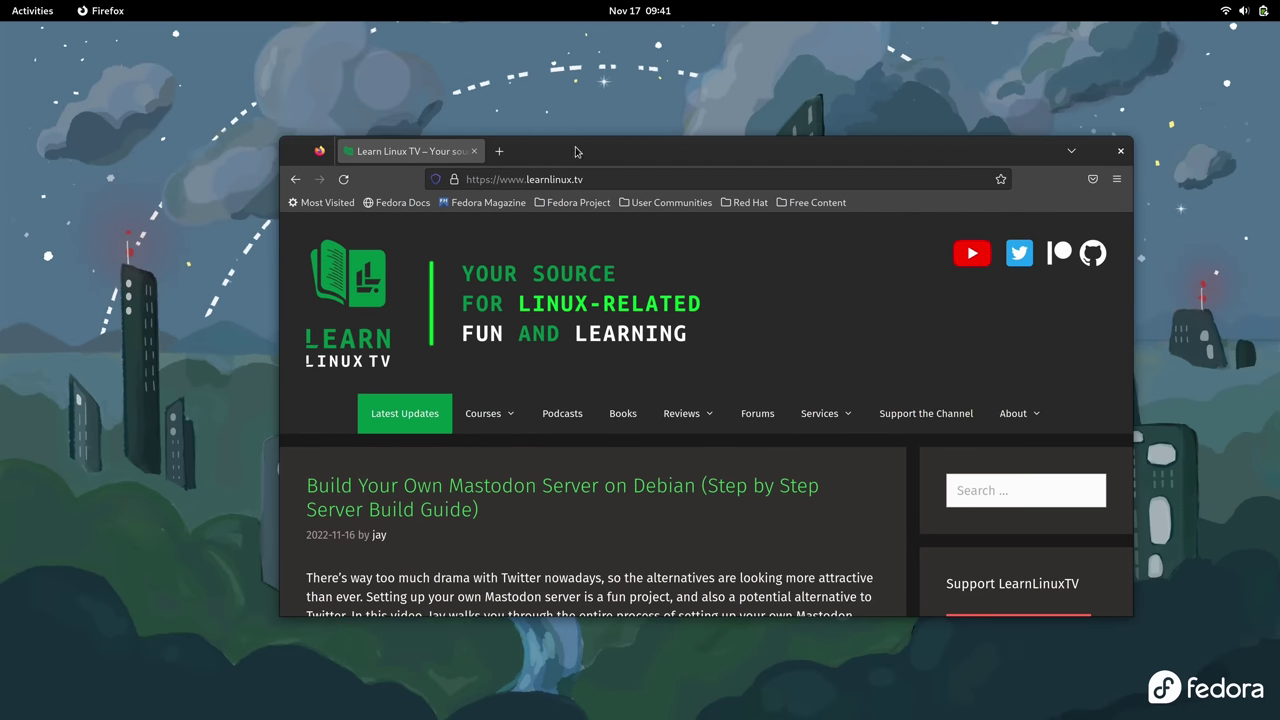
{"action": "key", "text": "ctrl+w"}
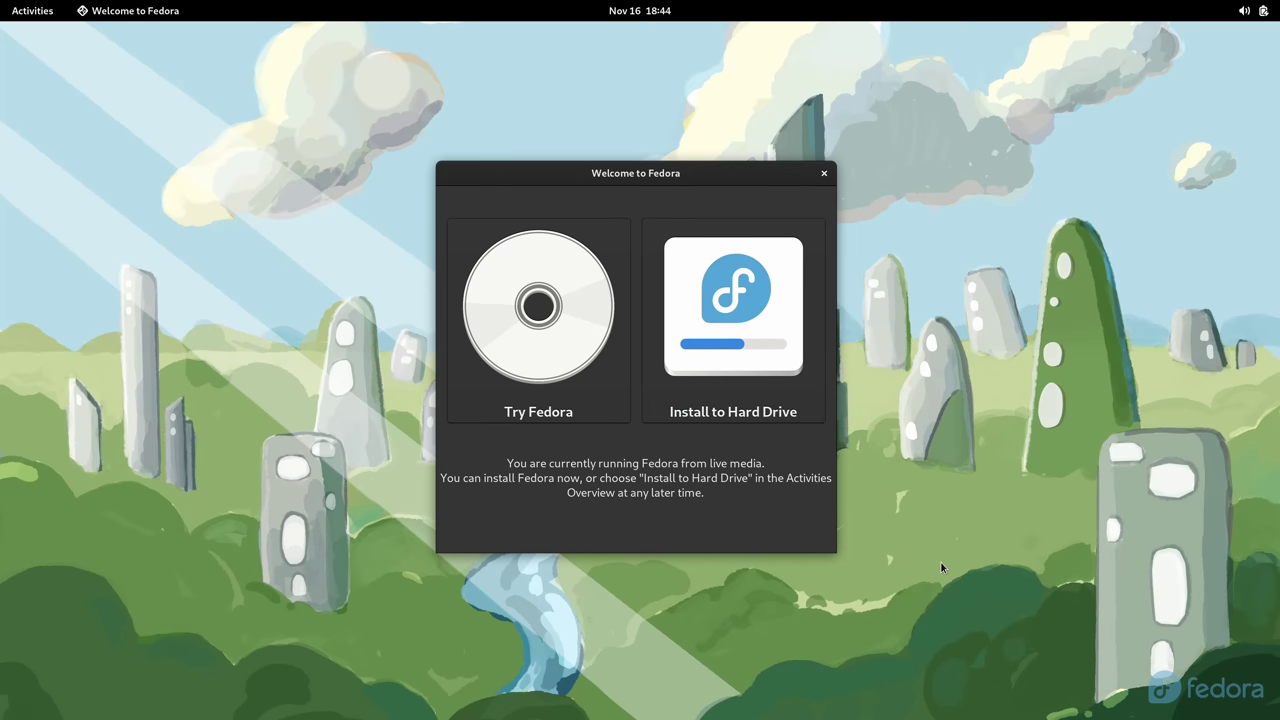
Start the Fedora hard drive installation from the live welcome window and accept English (United States) as the installer language.
{"action": "left_click", "coordinate": [767, 375]}
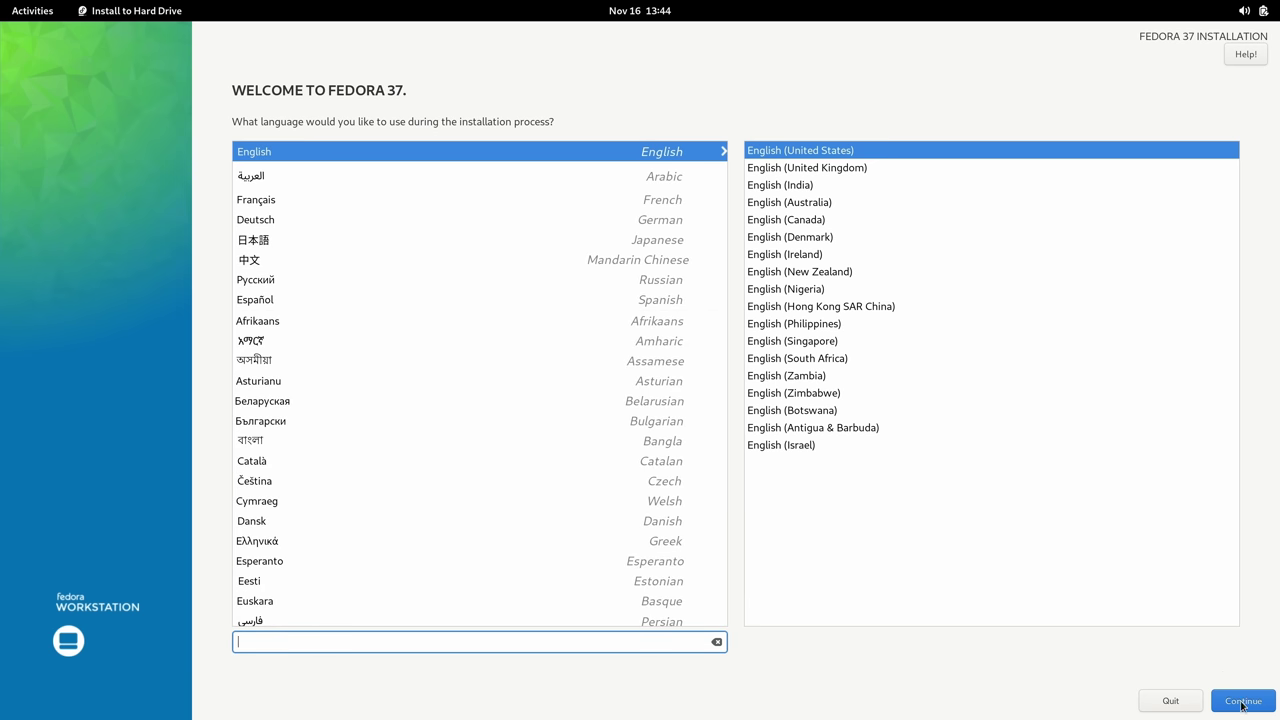
{"action": "left_click", "coordinate": [1243, 706]}
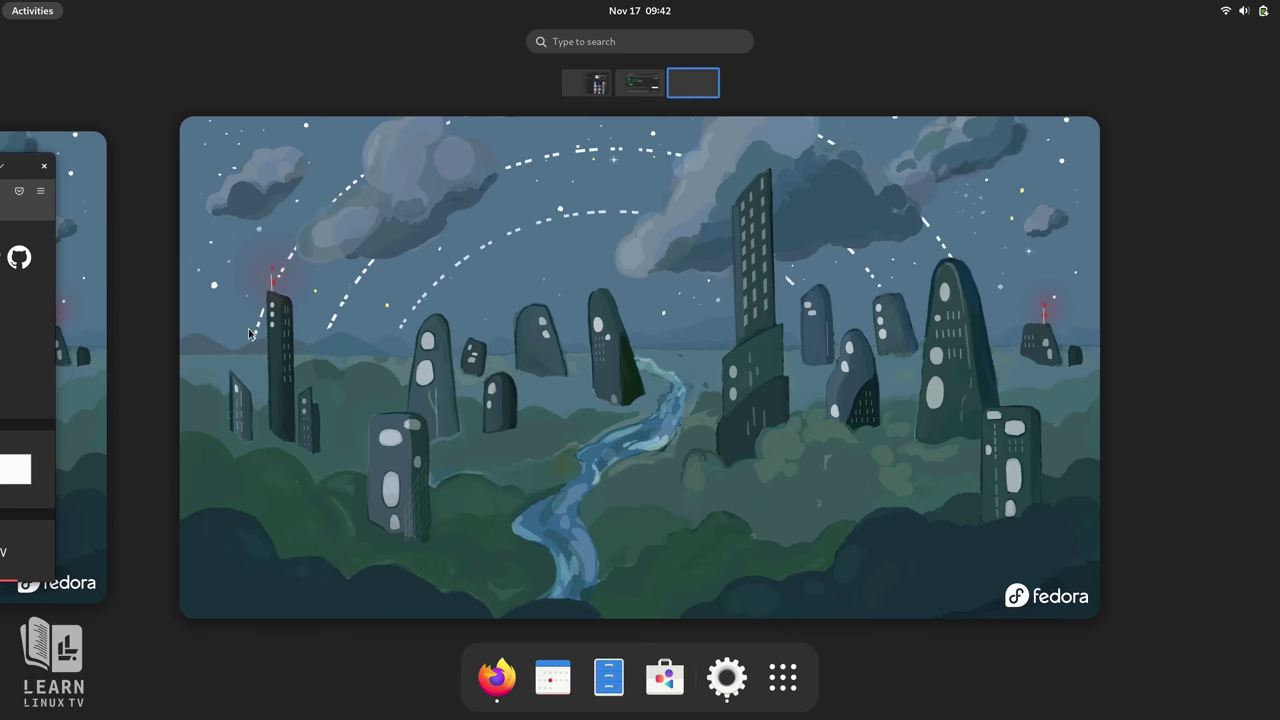
Open the home folder in Files, narrow the window to check how the folder icons rearrange, and close it.
{"action": "left_click", "coordinate": [608, 680]}
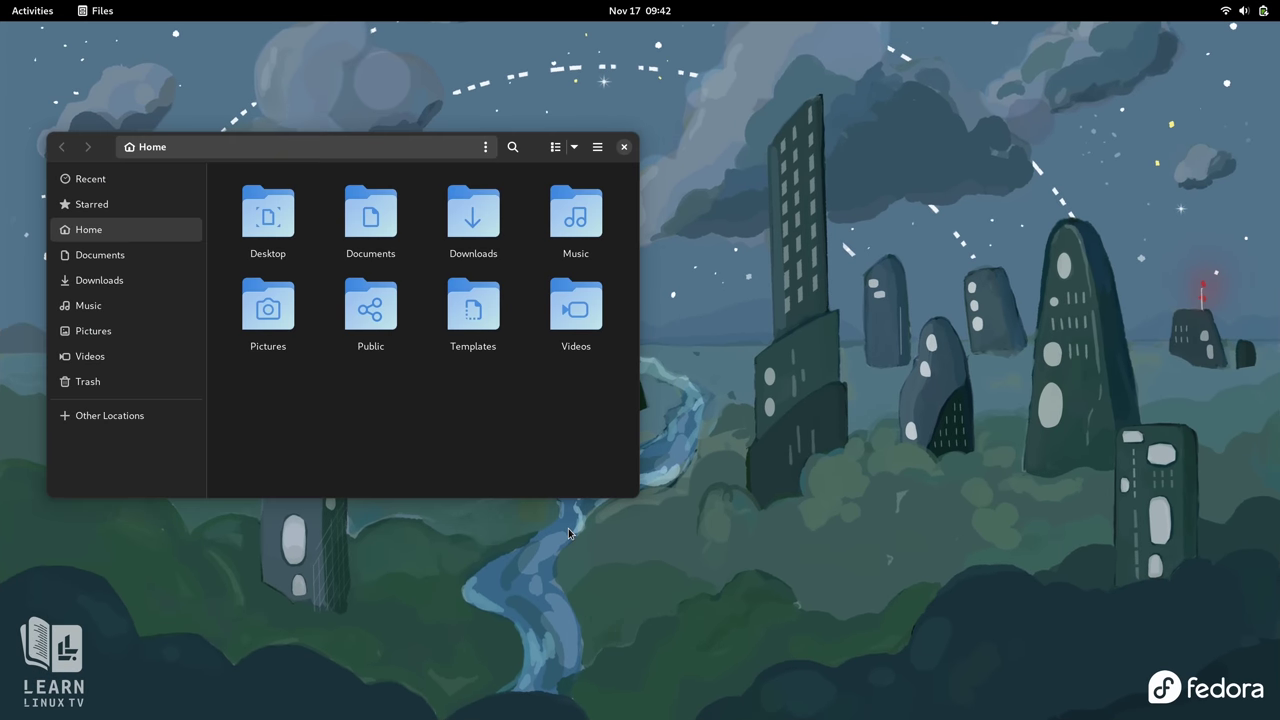
{"action": "left_click_drag", "start_coordinate": [410, 146], "coordinate": [494, 181]}
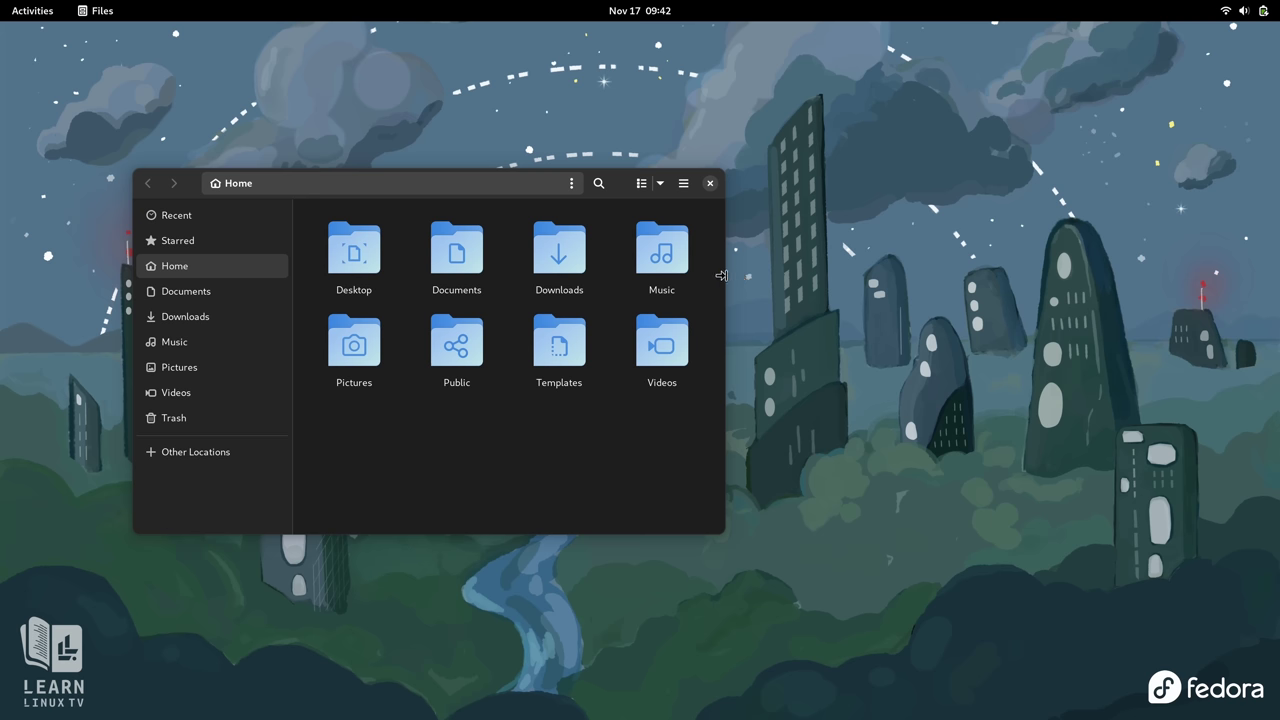
{"action": "left_click_drag", "start_coordinate": [721, 276], "coordinate": [646, 287]}
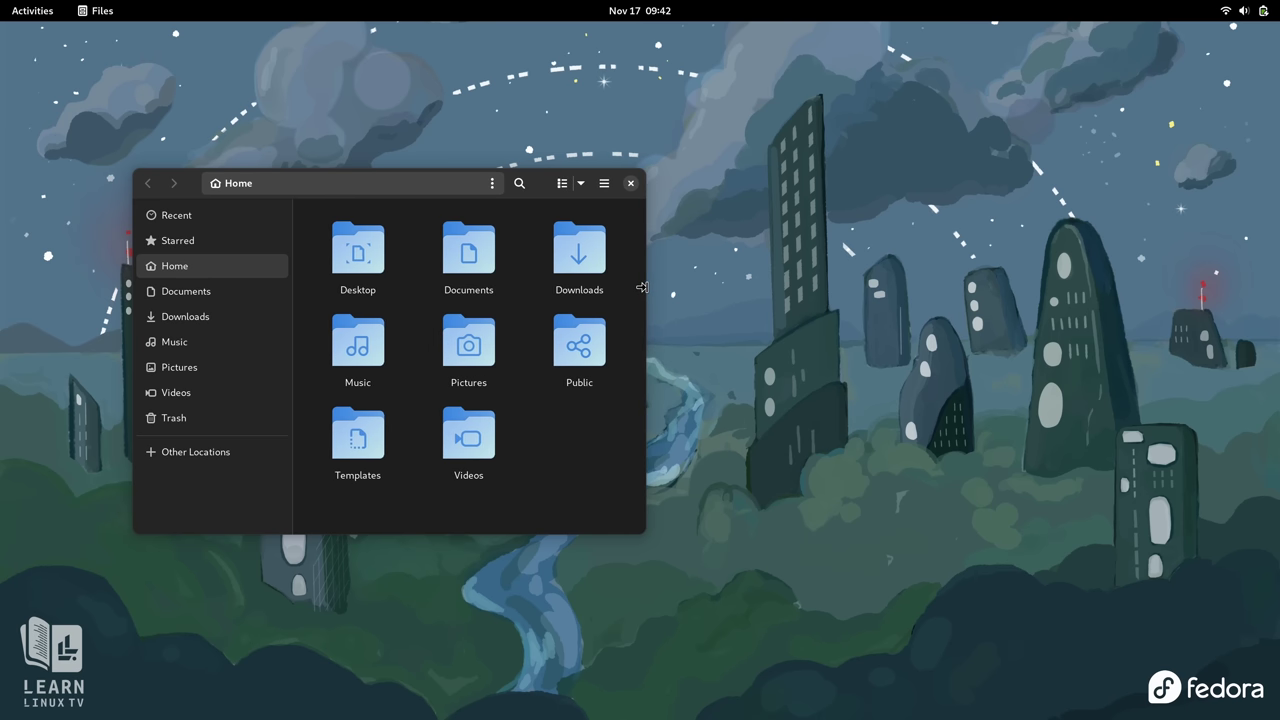
{"action": "left_click", "coordinate": [630, 186]}
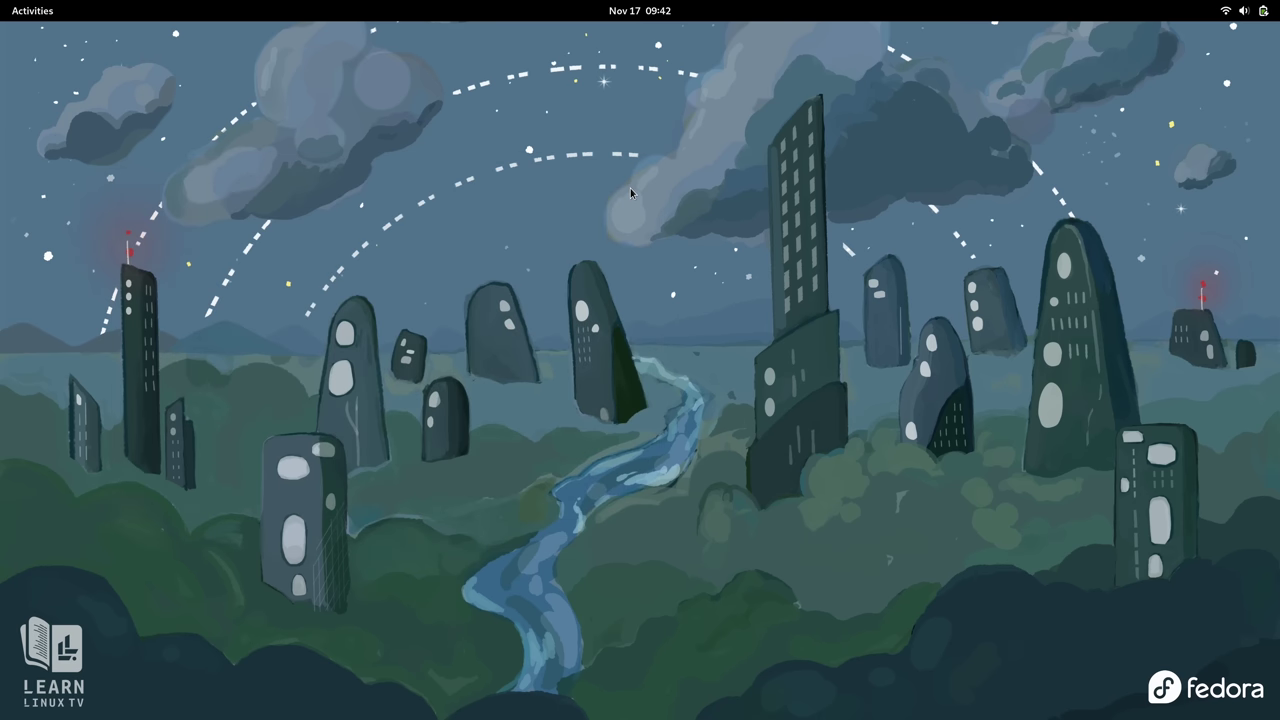
Launch Boxes from the full application list.
{"action": "left_click", "coordinate": [40, 12]}
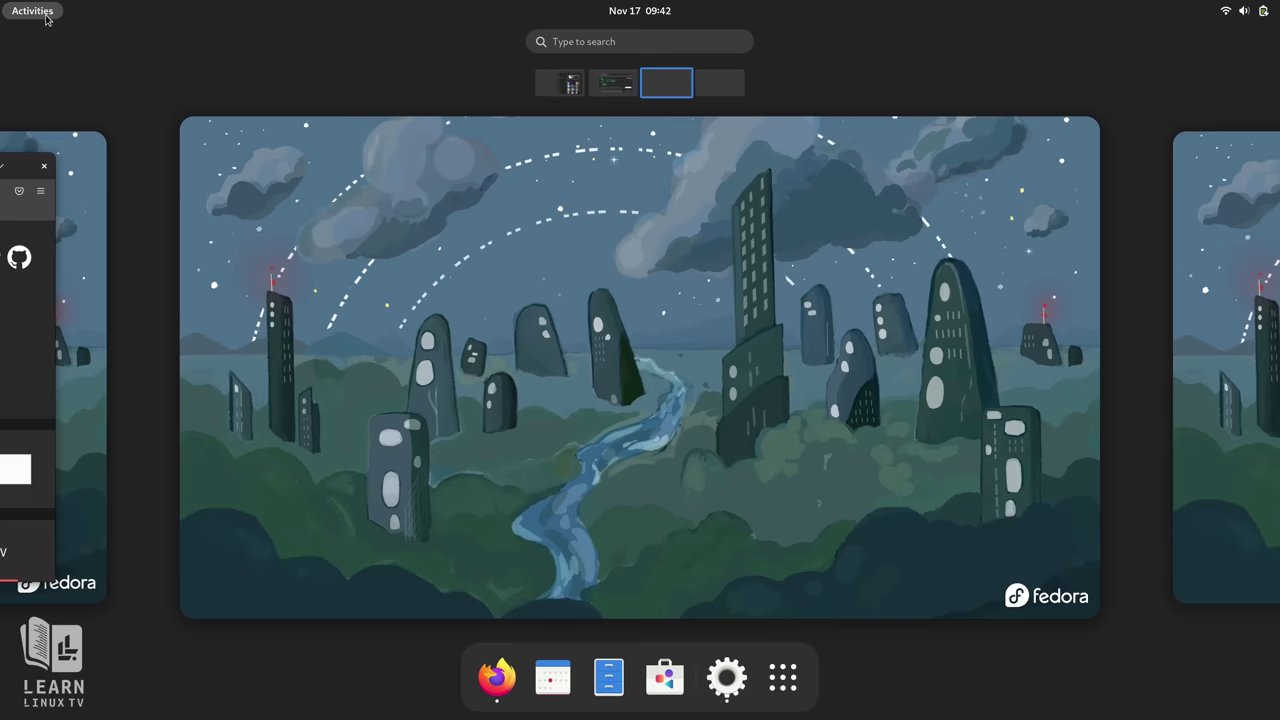
{"action": "left_click", "coordinate": [789, 684]}
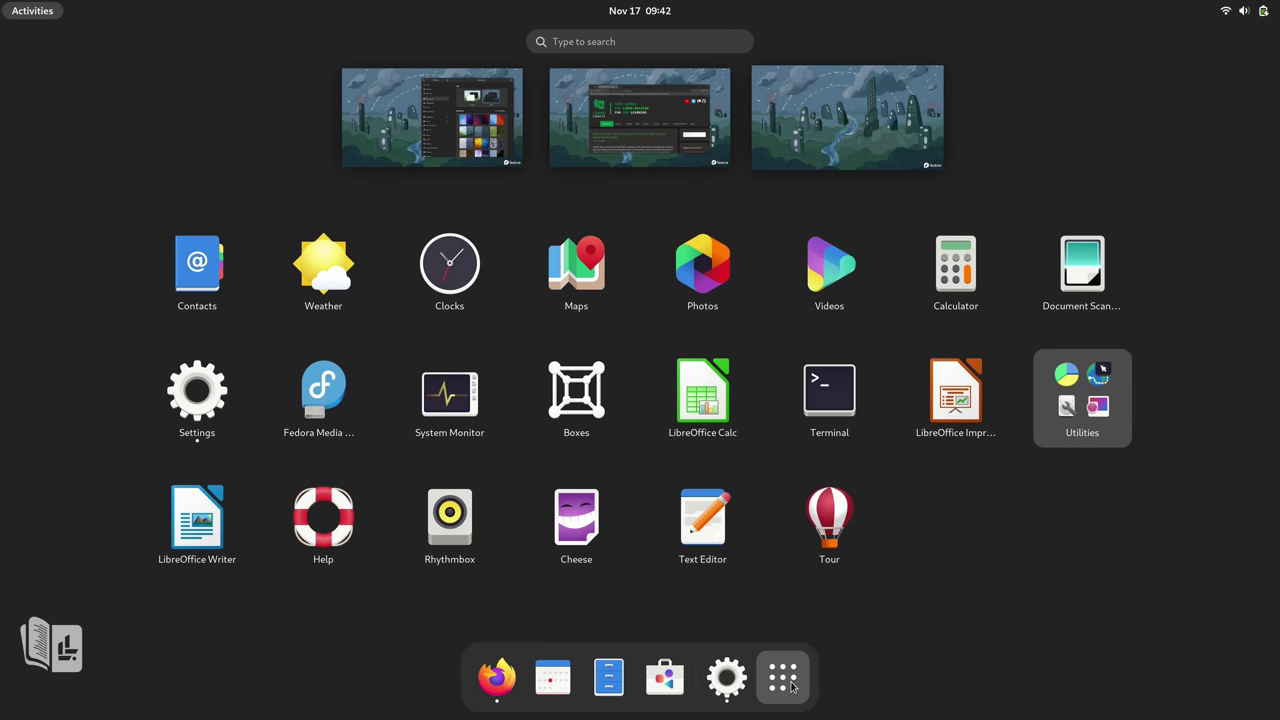
{"action": "left_click", "coordinate": [583, 396]}
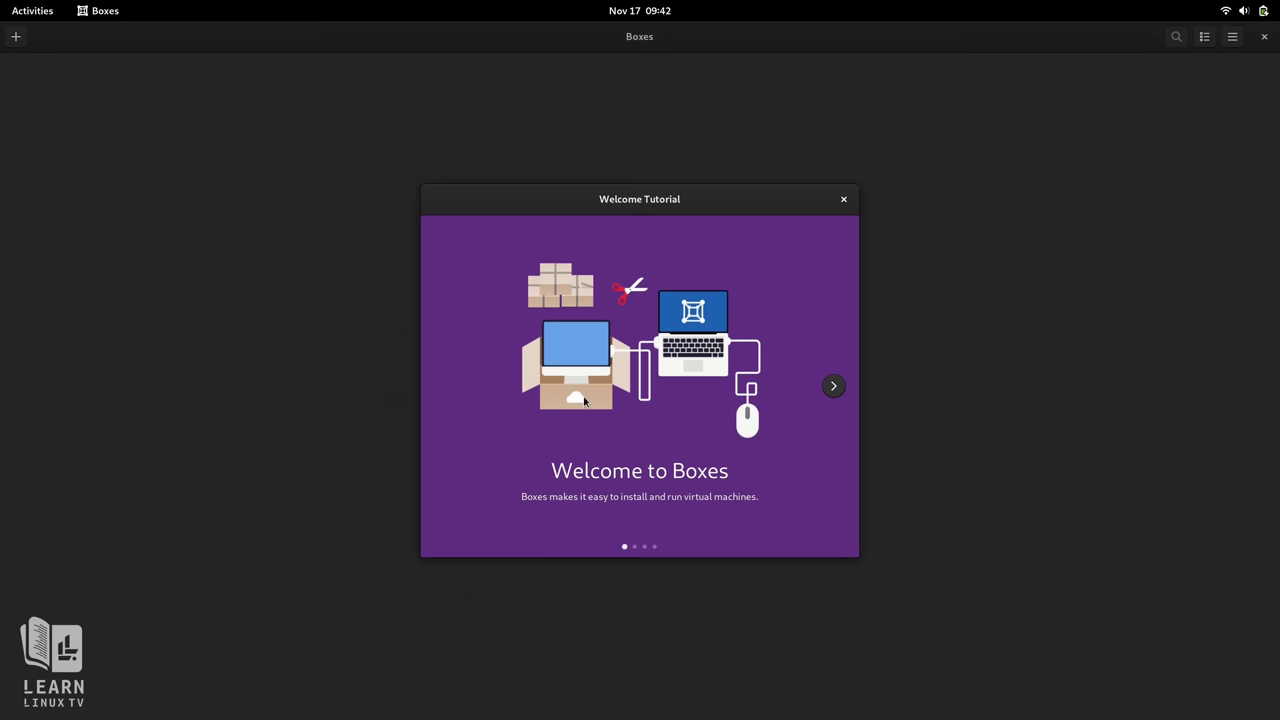
Go through all pages of the Boxes Welcome Tutorial and close it.
{"action": "left_click", "coordinate": [833, 387]}
{"action": "left_click", "coordinate": [834, 387]}
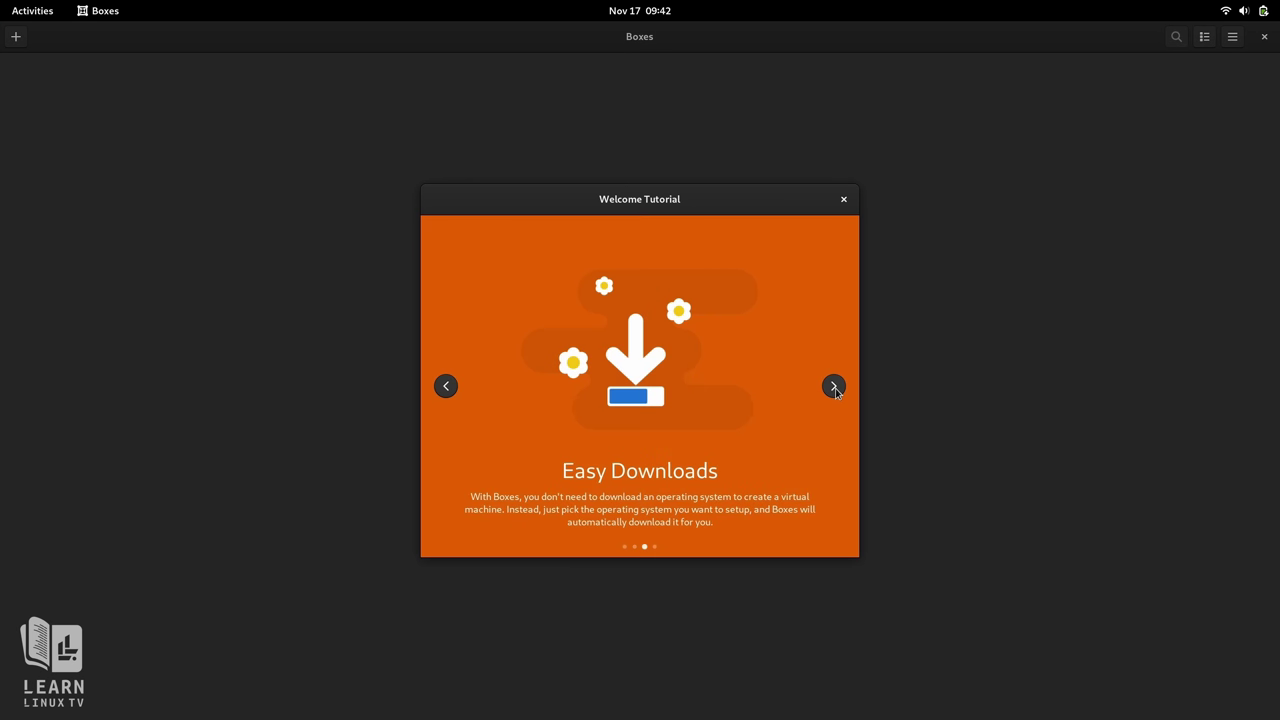
{"action": "left_click", "coordinate": [834, 387]}
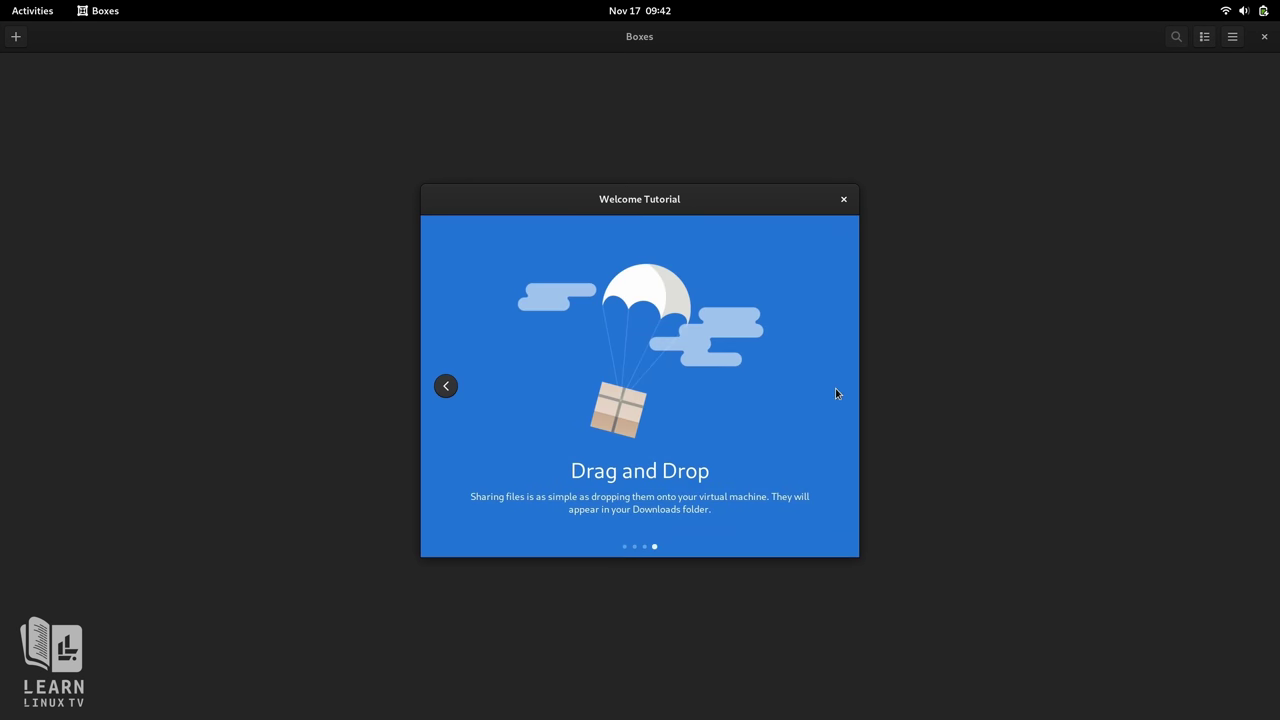
{"action": "left_click", "coordinate": [843, 200]}
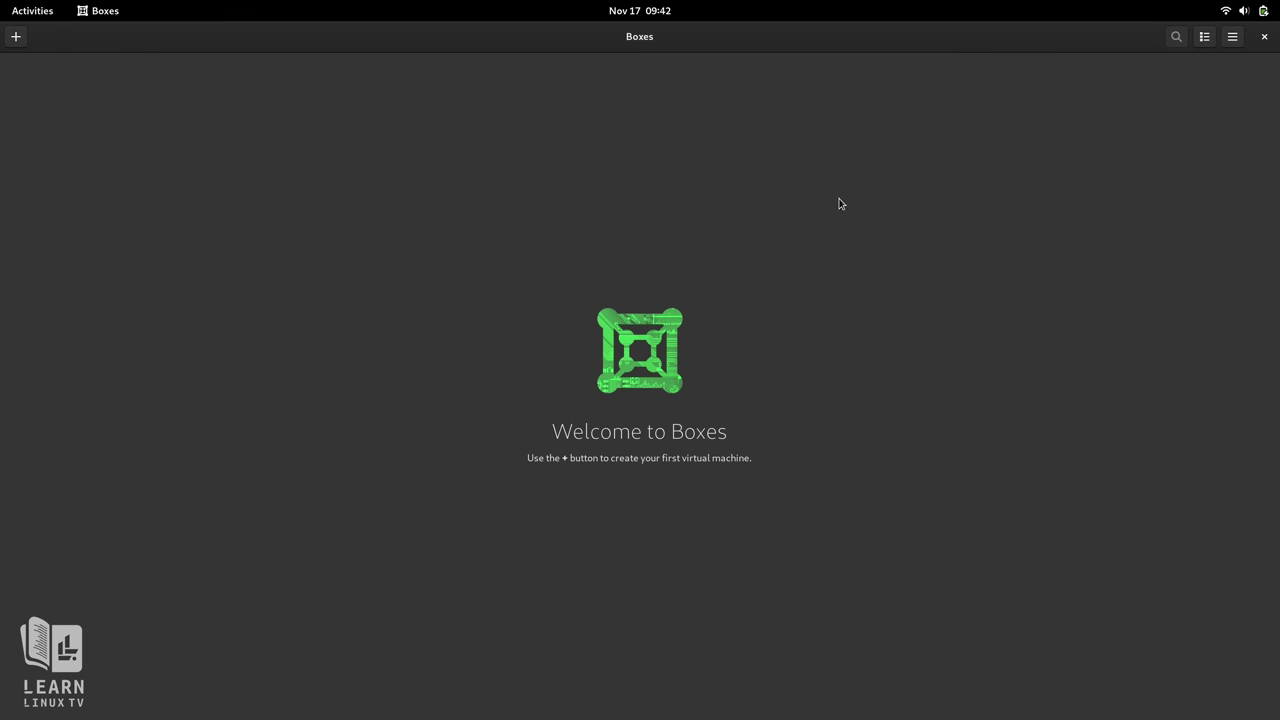
Start creating a virtual machine from a downloaded operating system, search for "ubuntu" and choose Ubuntu 22.04 LTS x86_64 (Live).
{"action": "left_click", "coordinate": [16, 37]}
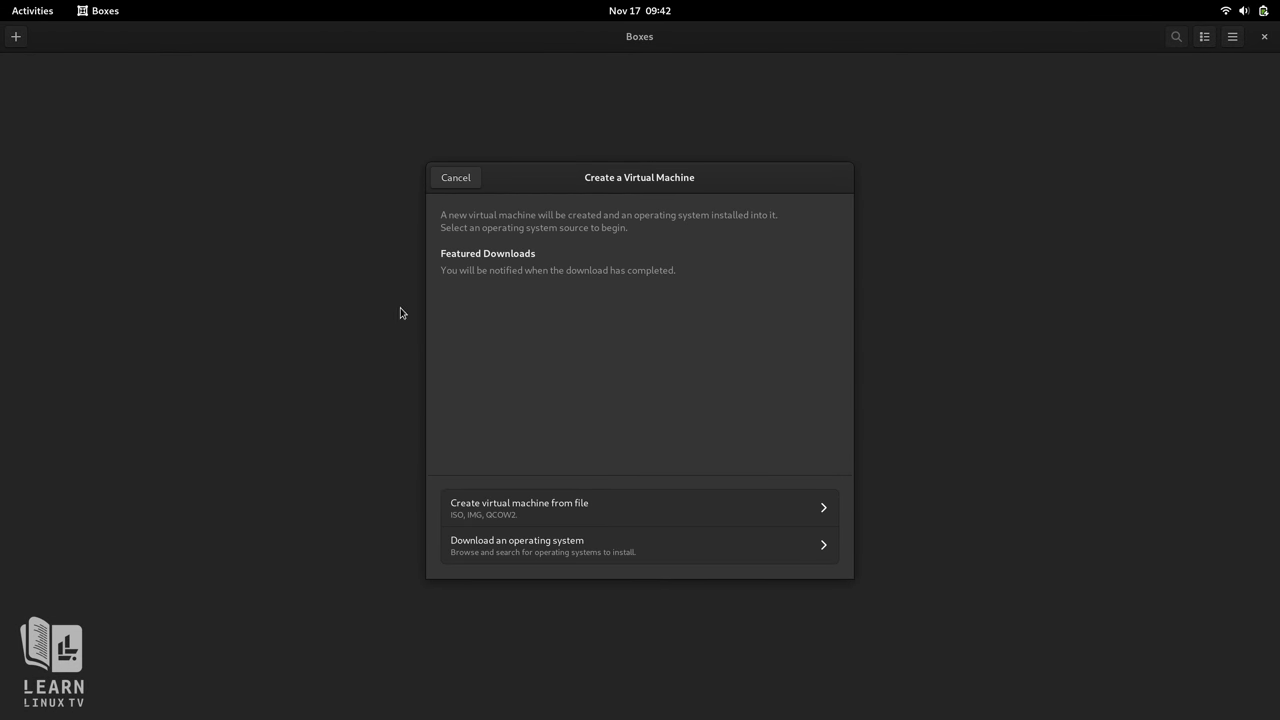
{"action": "left_click", "coordinate": [586, 556]}
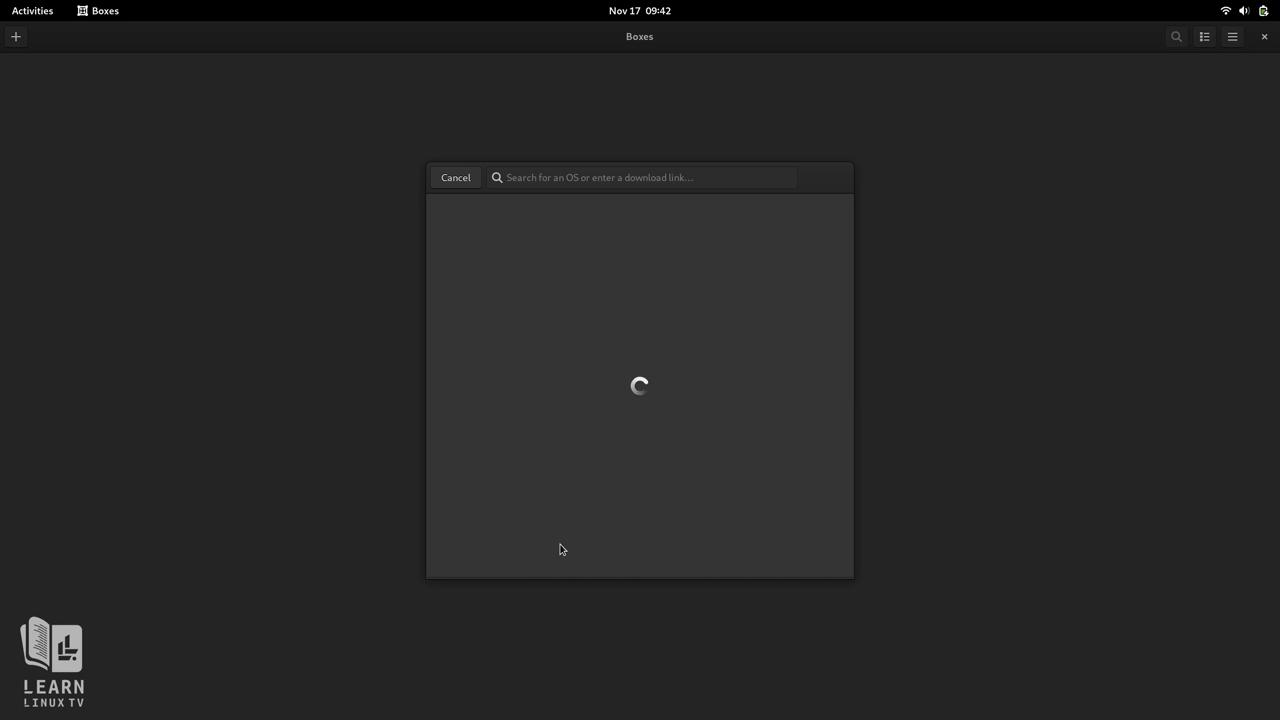
{"action": "left_click", "coordinate": [688, 186]}
{"action": "type", "text": "ub"}
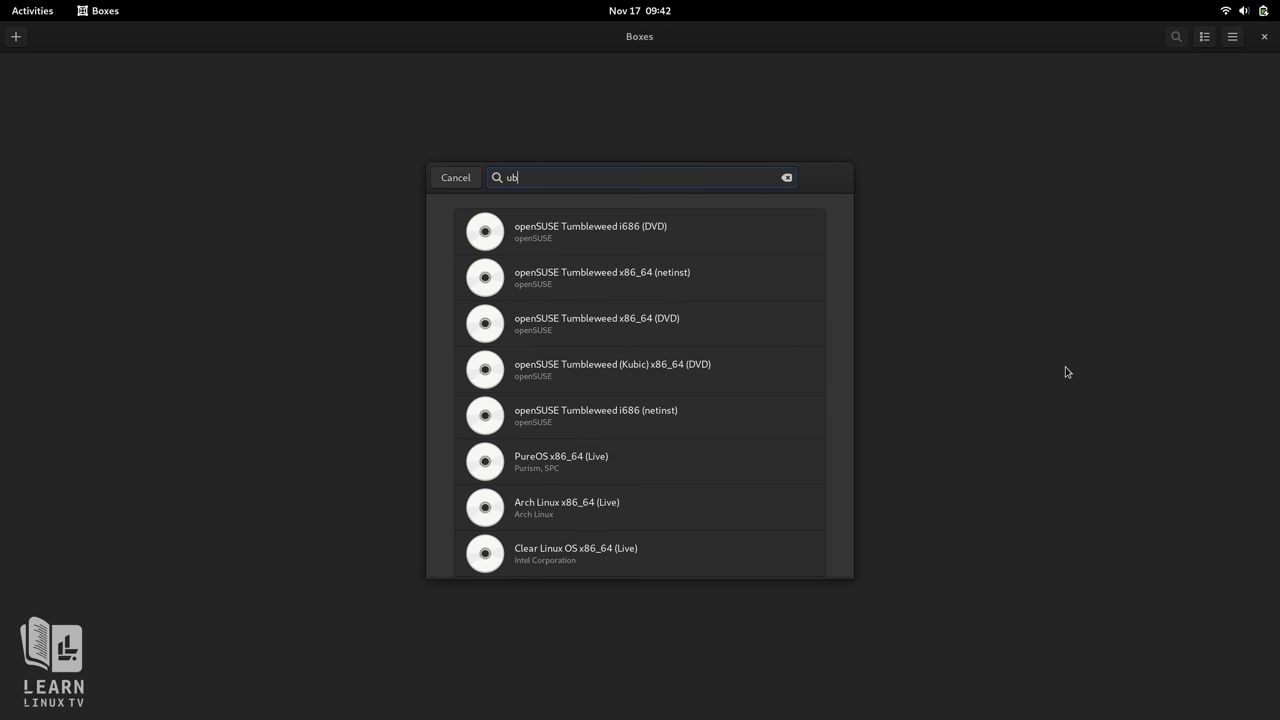
{"action": "type", "text": "untu"}
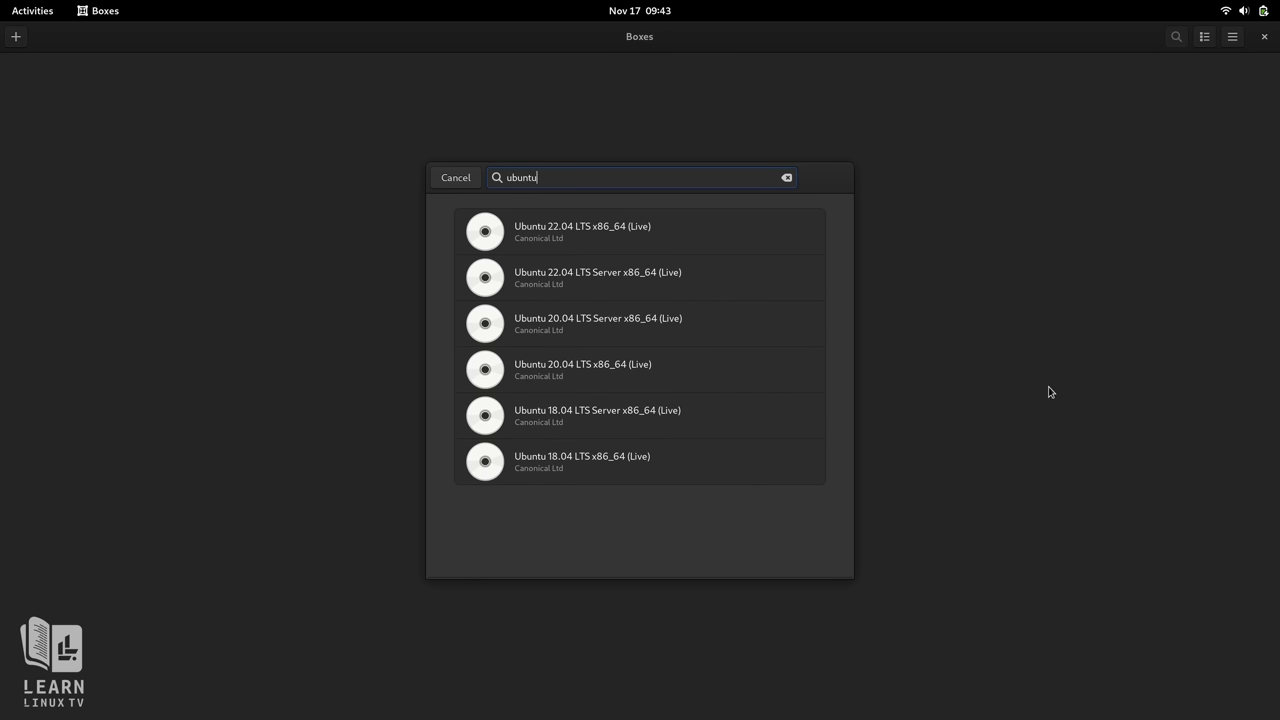
{"action": "left_click", "coordinate": [680, 246]}
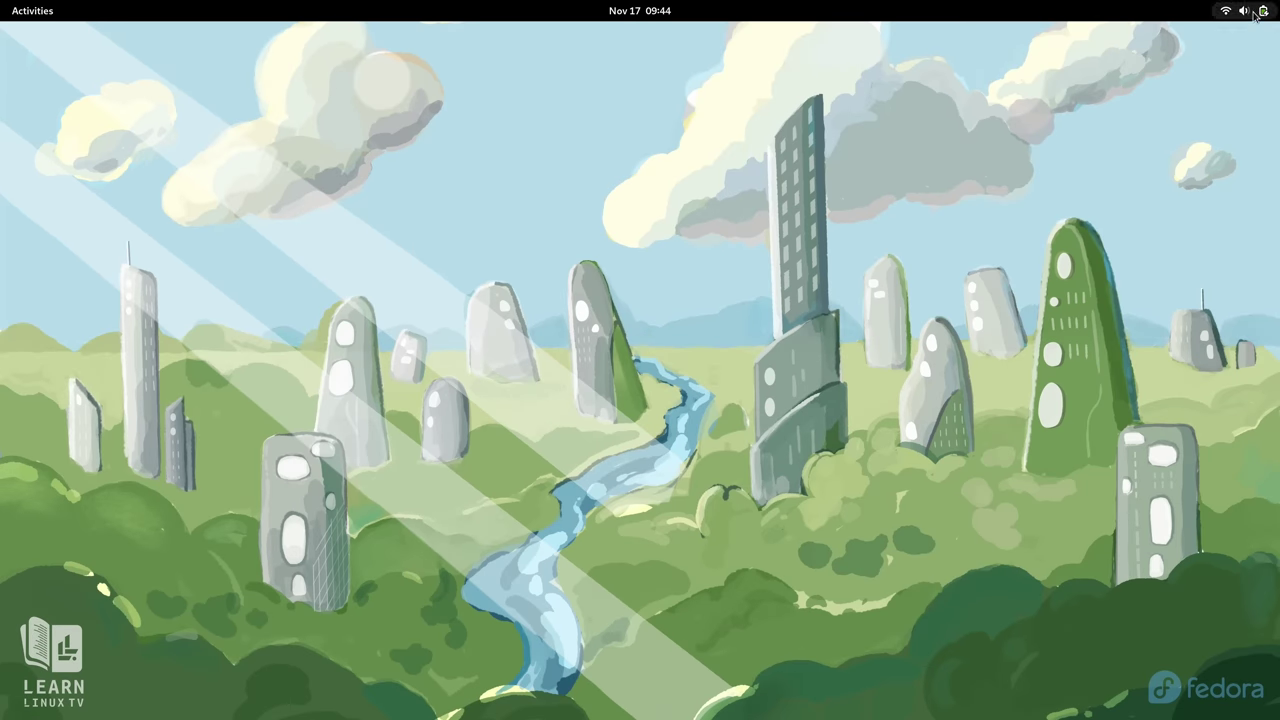
Open the quick settings menu on the desktop.
{"action": "left_click", "coordinate": [1263, 12]}
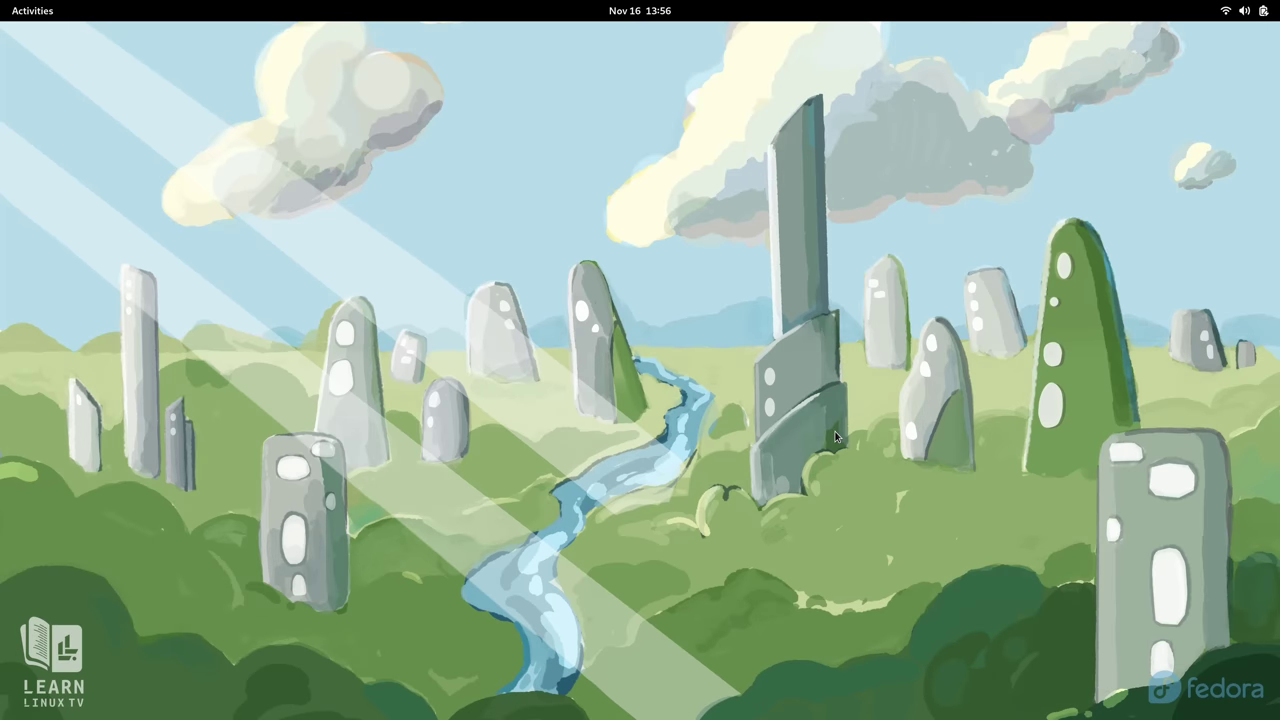
Launch Software, look through the list of available updates and start downloading the ones that require a restart.
{"action": "left_click", "coordinate": [24, 14]}
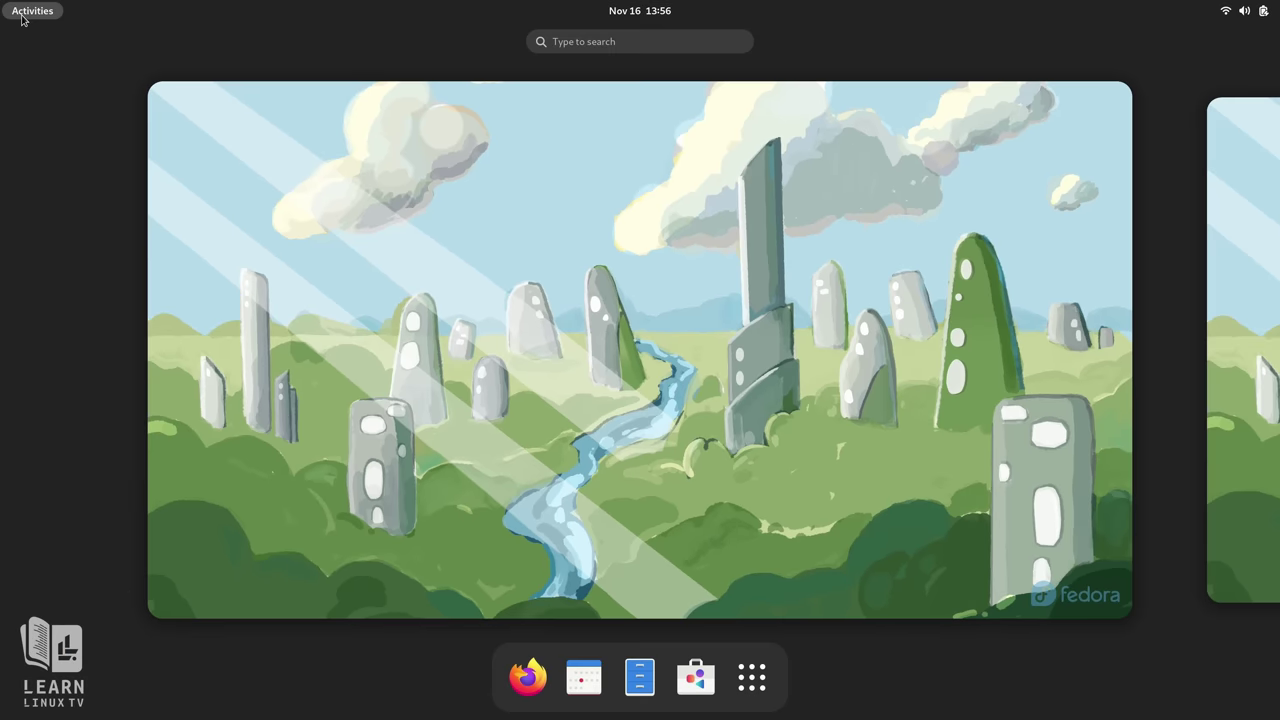
{"action": "left_click", "coordinate": [695, 677]}
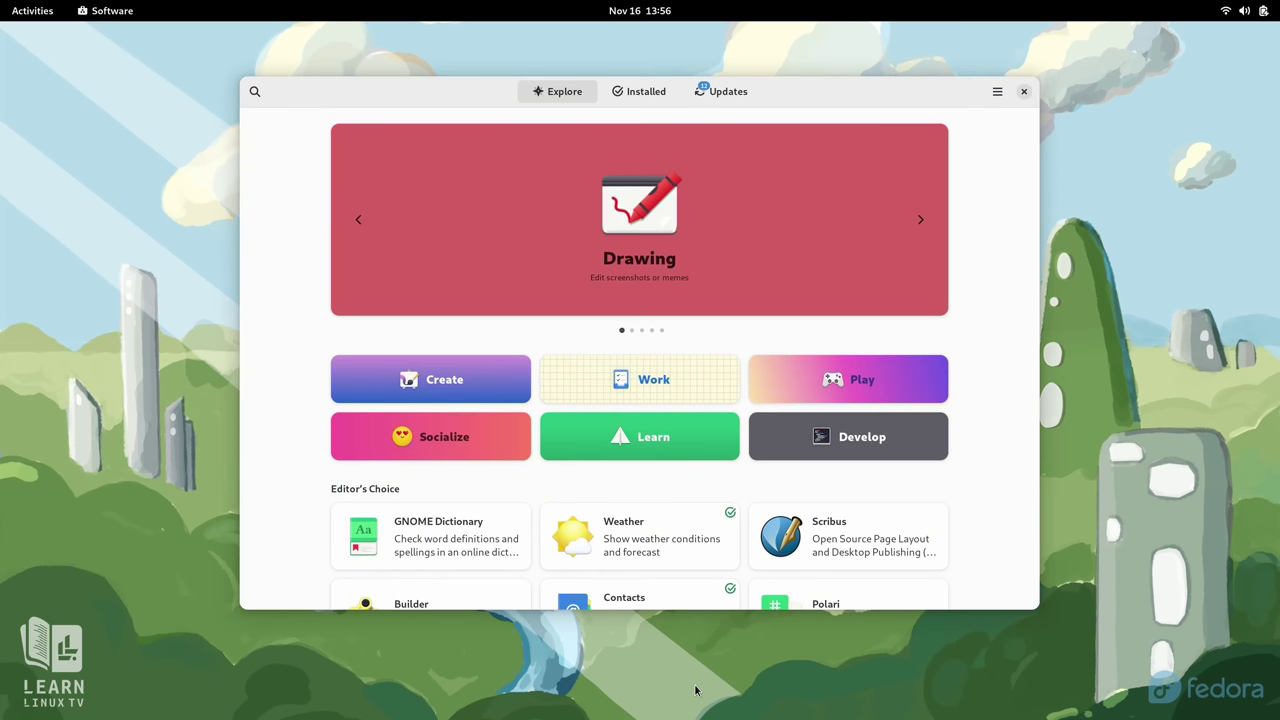
{"action": "left_click", "coordinate": [712, 92]}
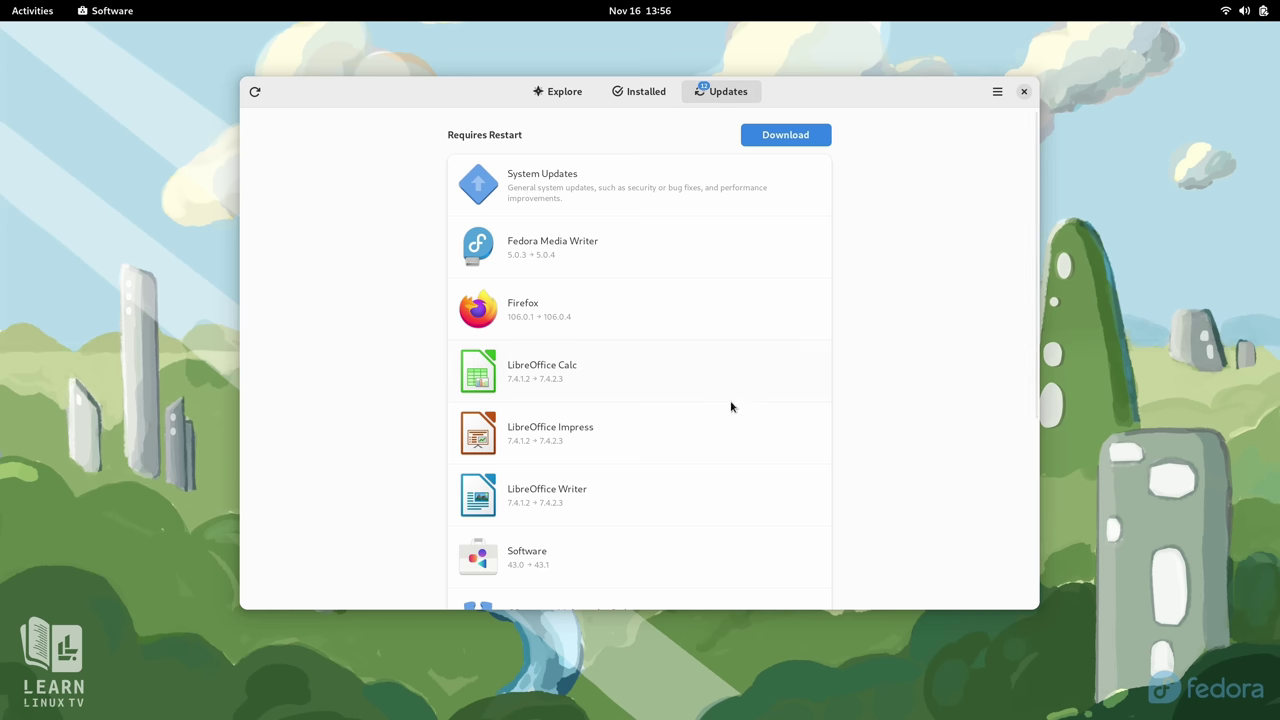
{"action": "scroll", "coordinate": [700, 410], "scroll_direction": "down", "scroll_amount": 5}
{"action": "scroll", "coordinate": [678, 400], "scroll_direction": "up", "scroll_amount": 5}
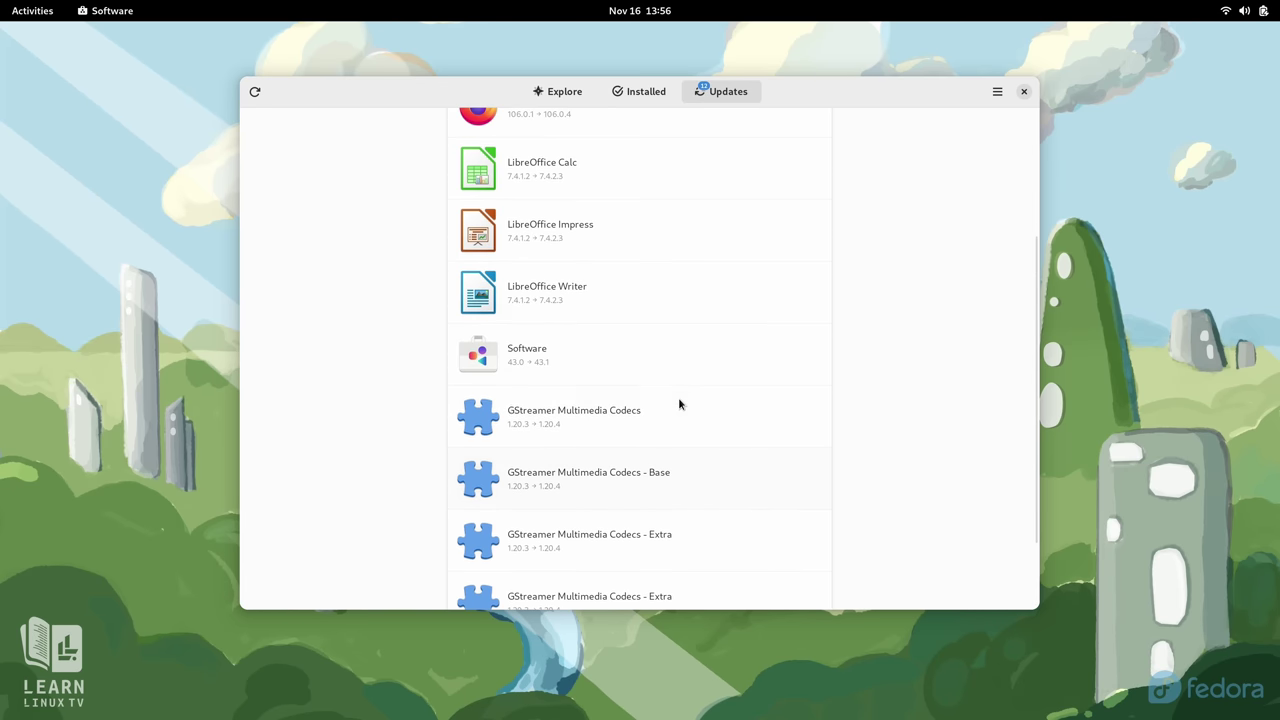
{"action": "left_click", "coordinate": [812, 135]}
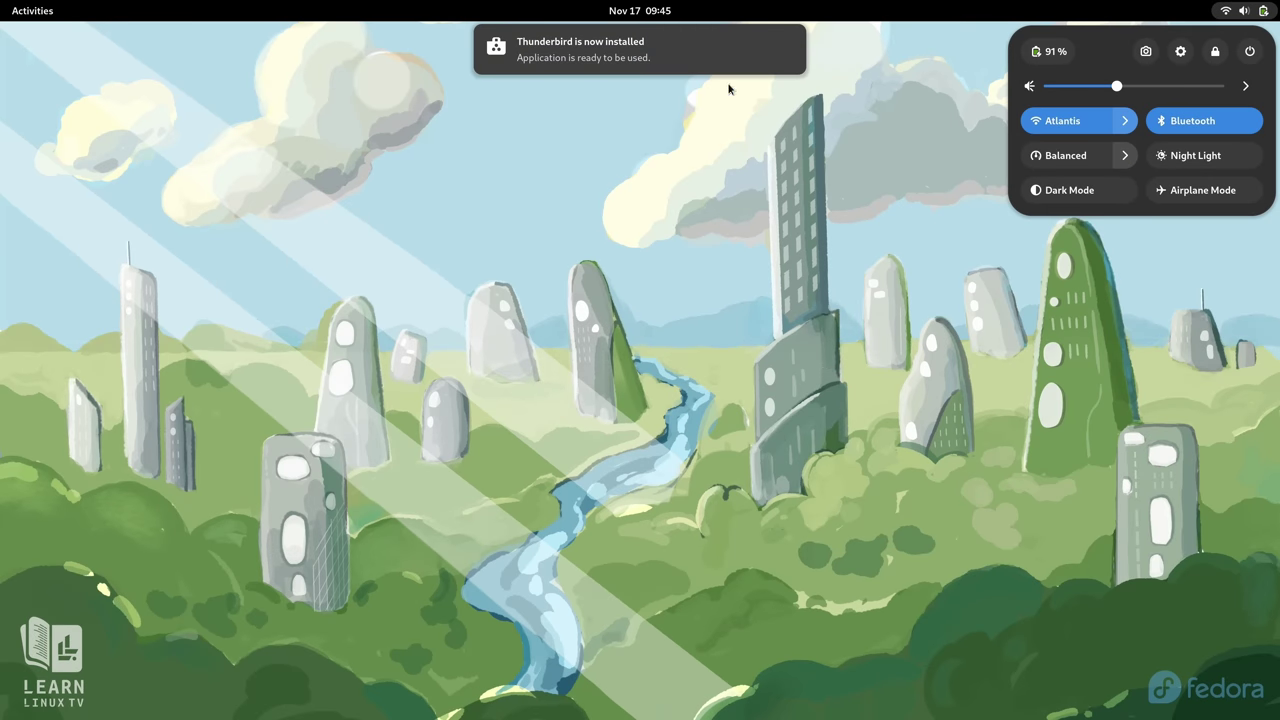
Open Thunderbird's page in Software from its installation notification and launch Thunderbird.
{"action": "left_click", "coordinate": [722, 61]}
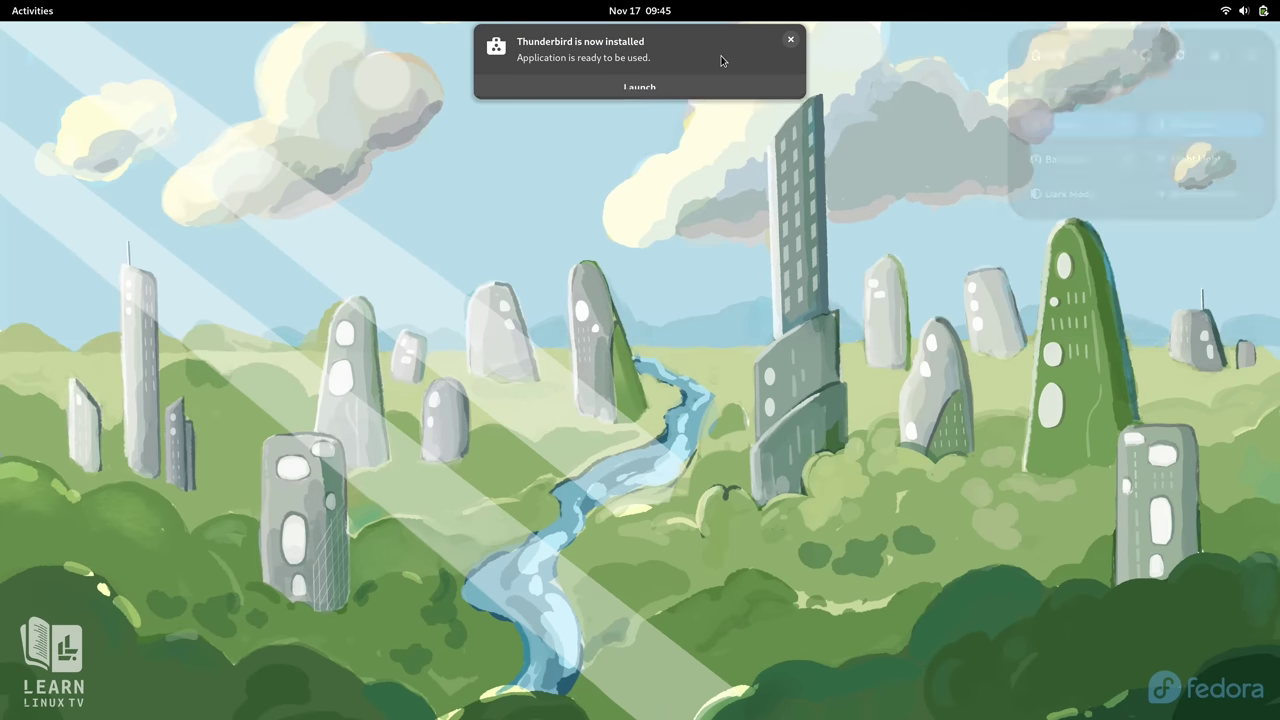
{"action": "left_click", "coordinate": [721, 58]}
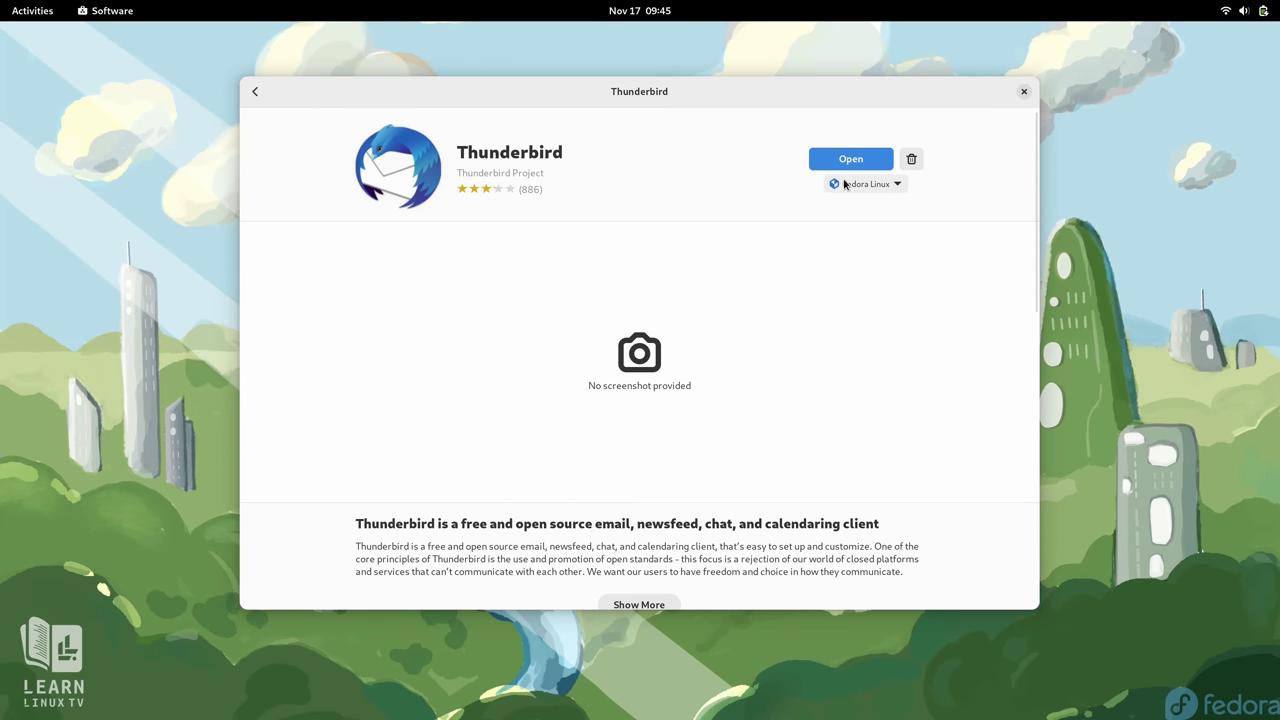
{"action": "left_click", "coordinate": [849, 160]}
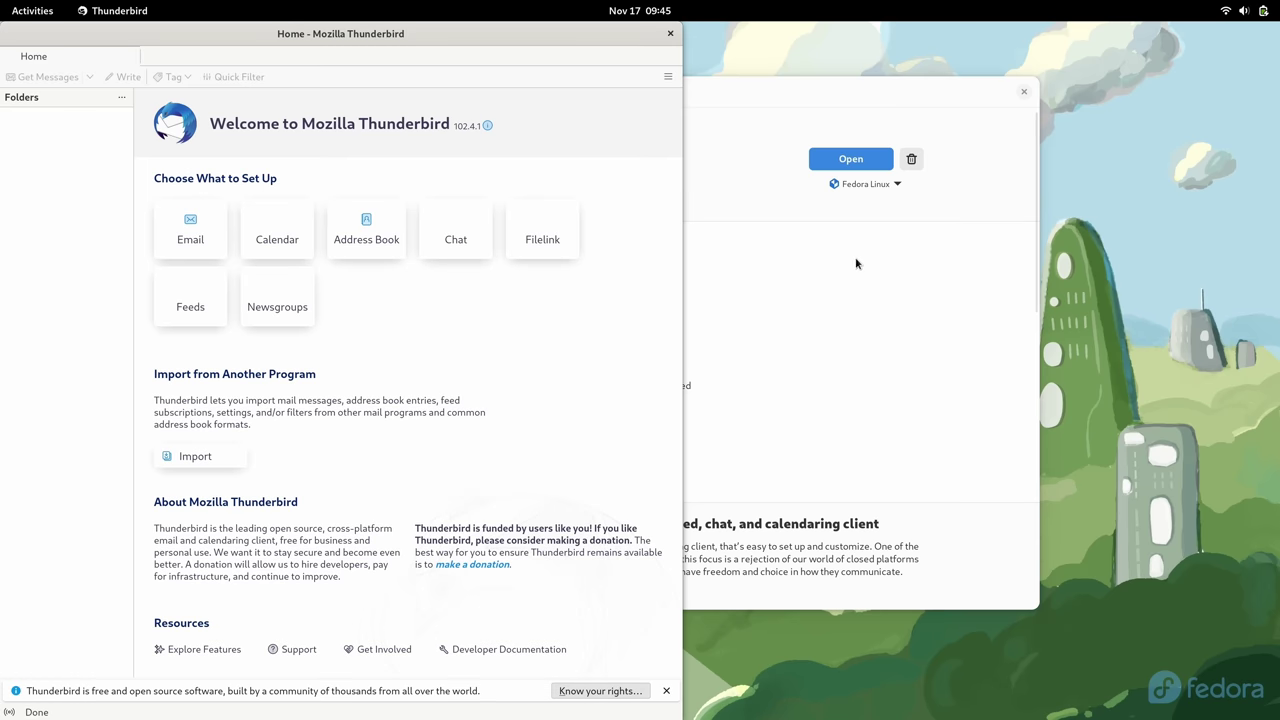
Close the Thunderbird account setup window, return to the Explore page in Software and look through its featured applications.
{"action": "left_click", "coordinate": [885, 104]}
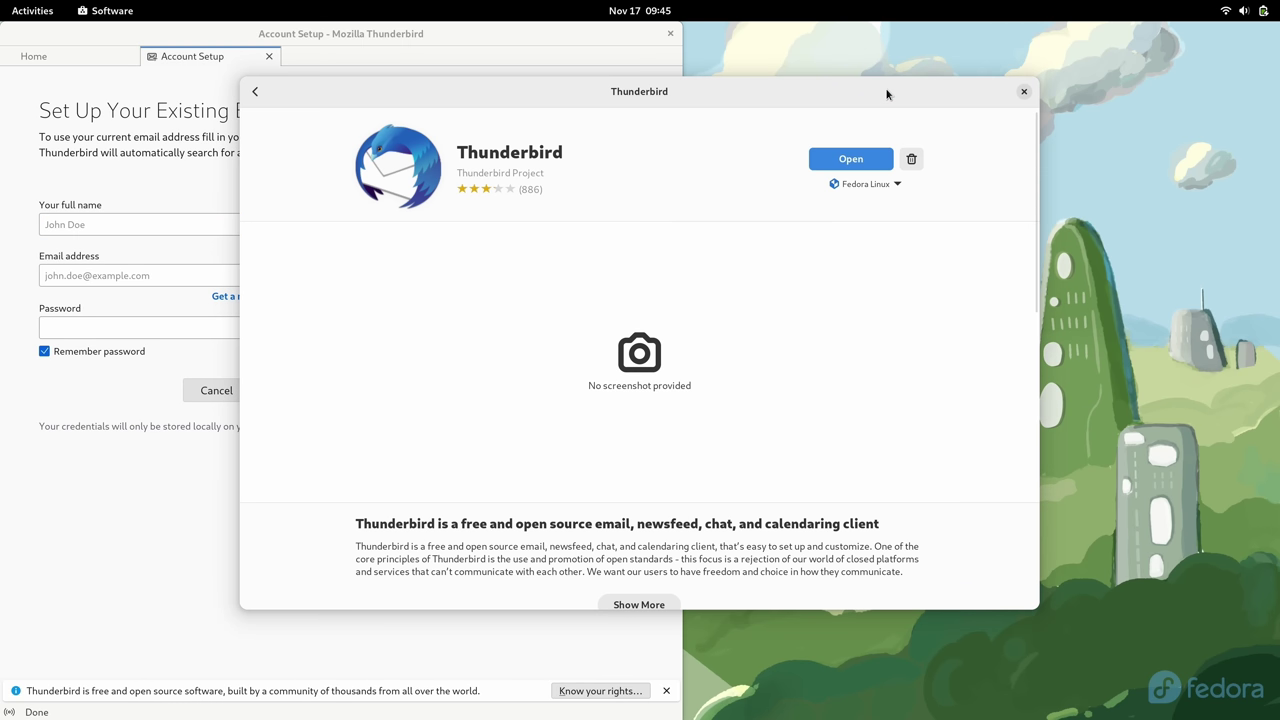
{"action": "left_click", "coordinate": [662, 40]}
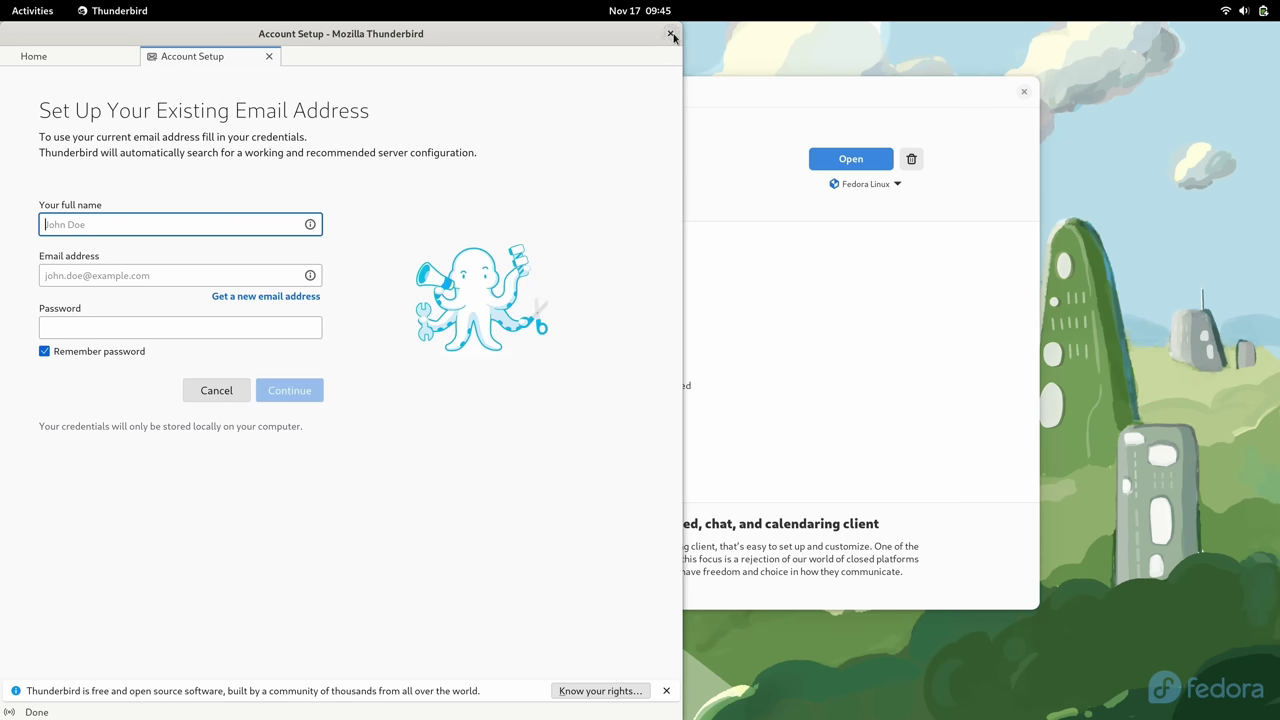
{"action": "left_click", "coordinate": [669, 34]}
{"action": "left_click", "coordinate": [256, 92]}
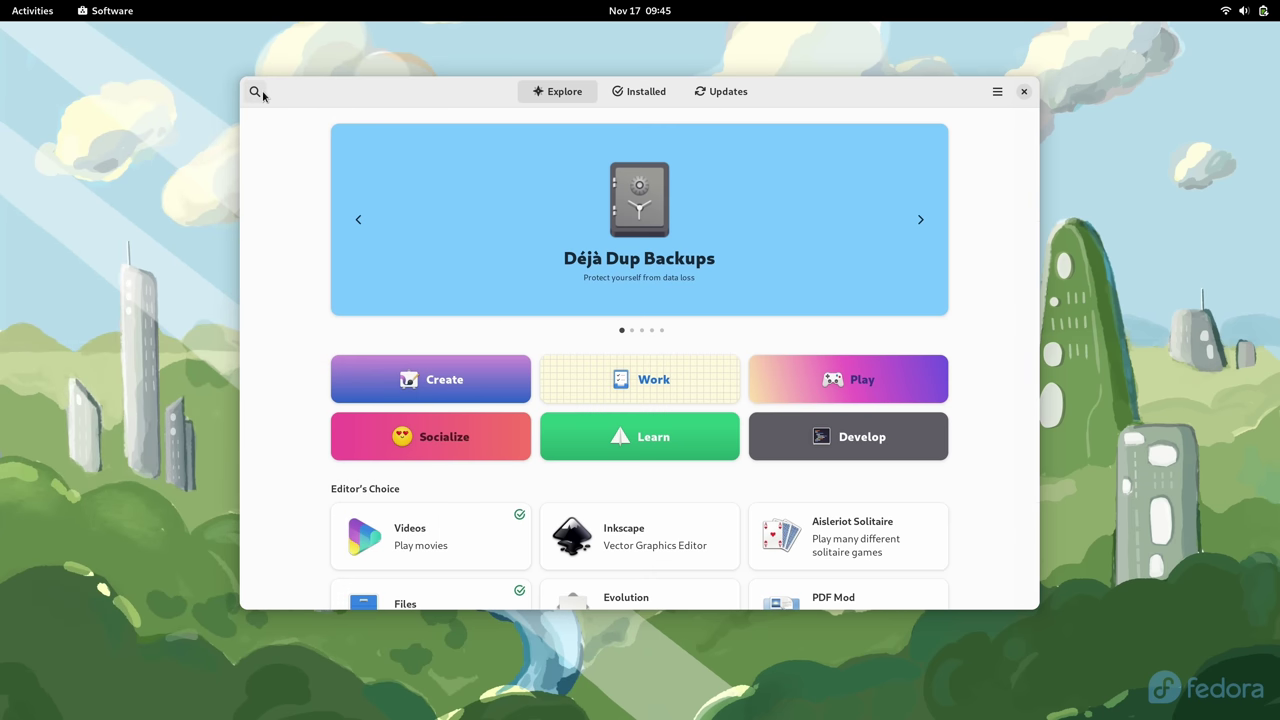
{"action": "scroll", "coordinate": [314, 343], "scroll_direction": "down", "scroll_amount": 6}
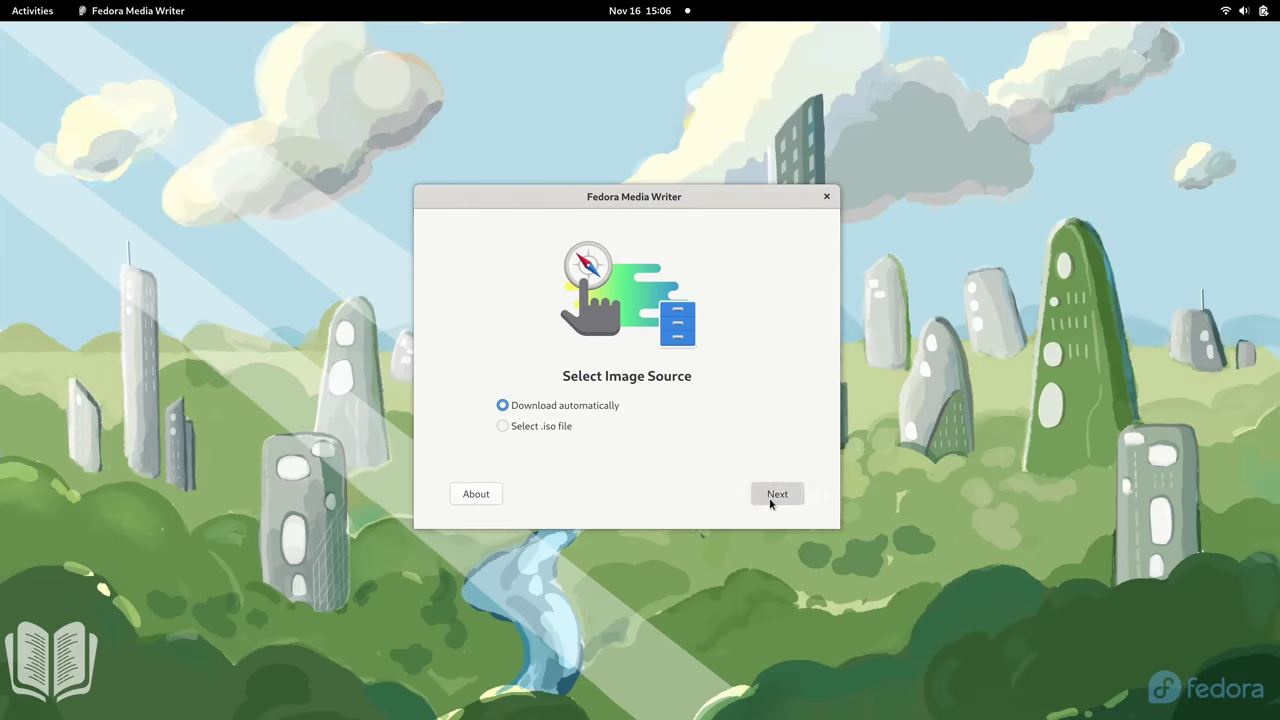
In Fedora Media Writer, choose automatic download of the official Fedora Workstation edition and set the hardware architecture to AArch64.
{"action": "left_click", "coordinate": [772, 500]}
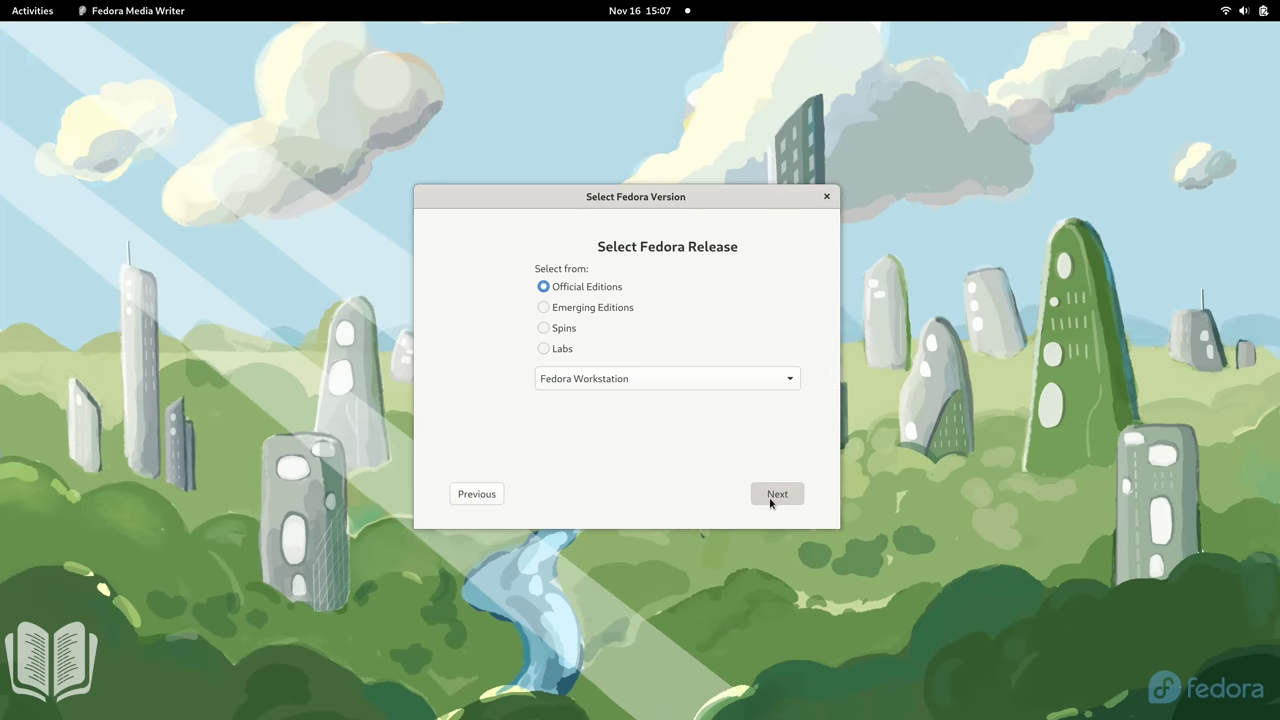
{"action": "left_click", "coordinate": [779, 495]}
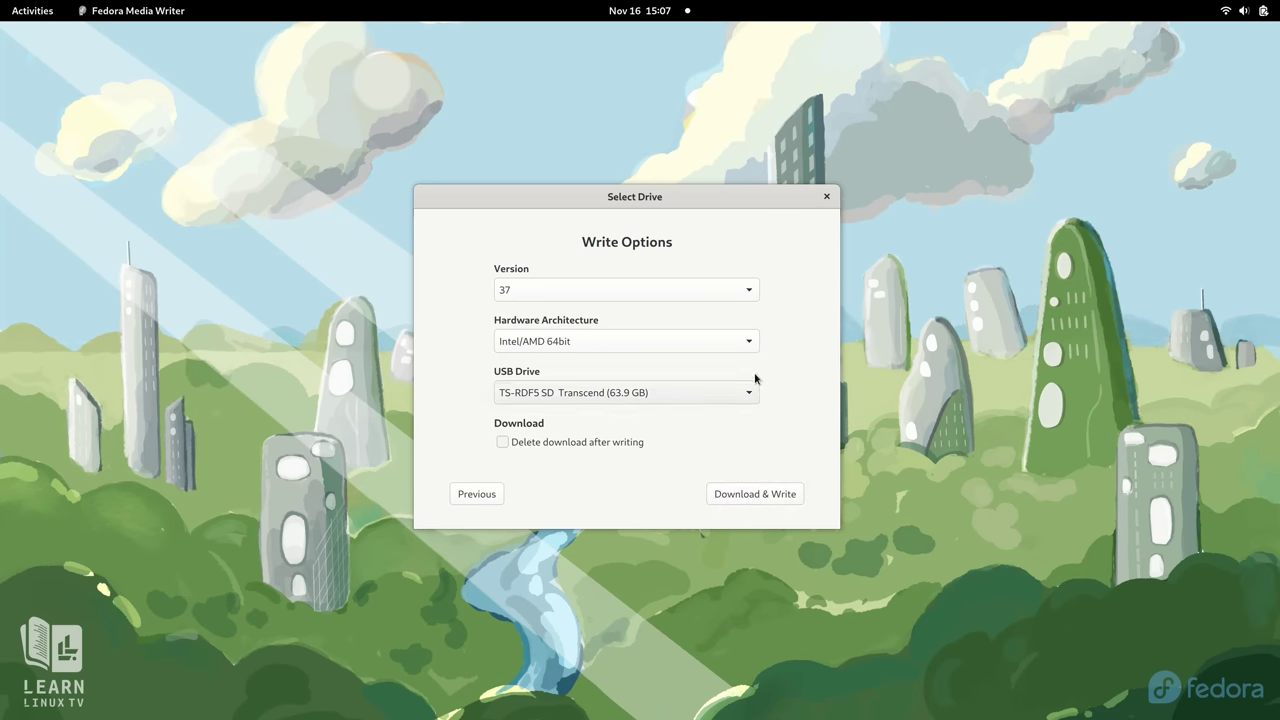
{"action": "left_click", "coordinate": [750, 341]}
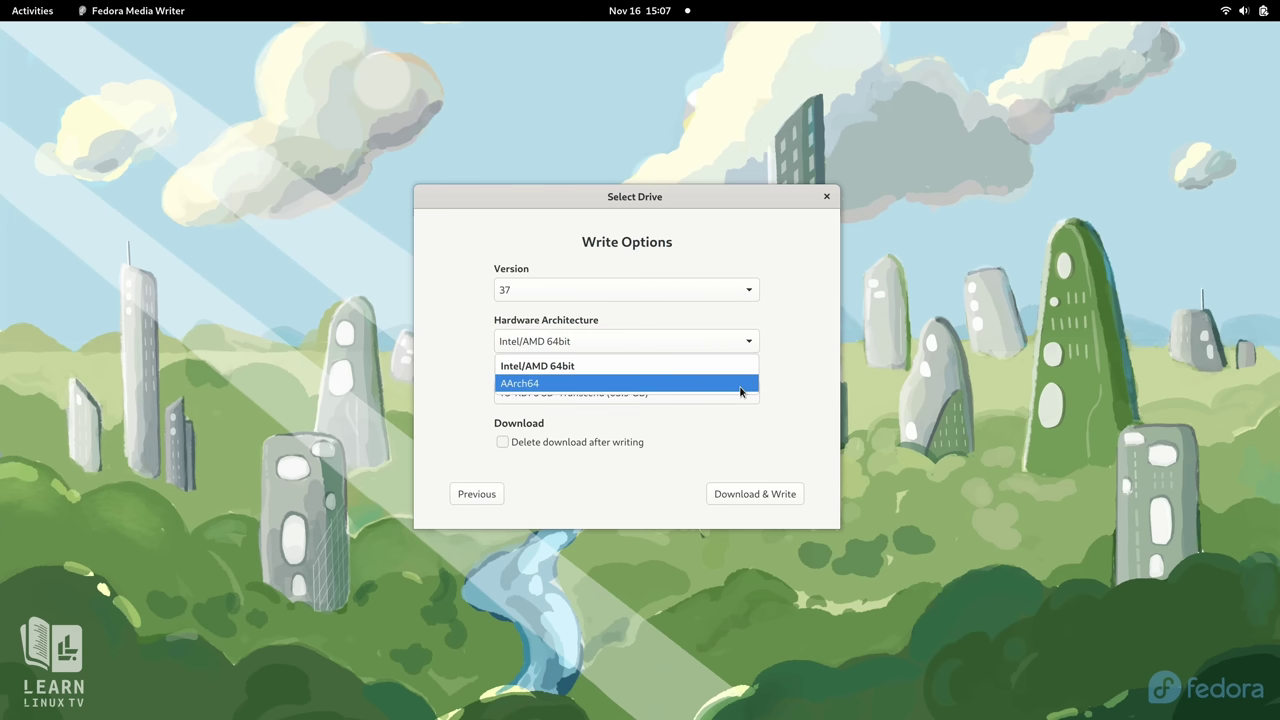
{"action": "left_click", "coordinate": [741, 385]}
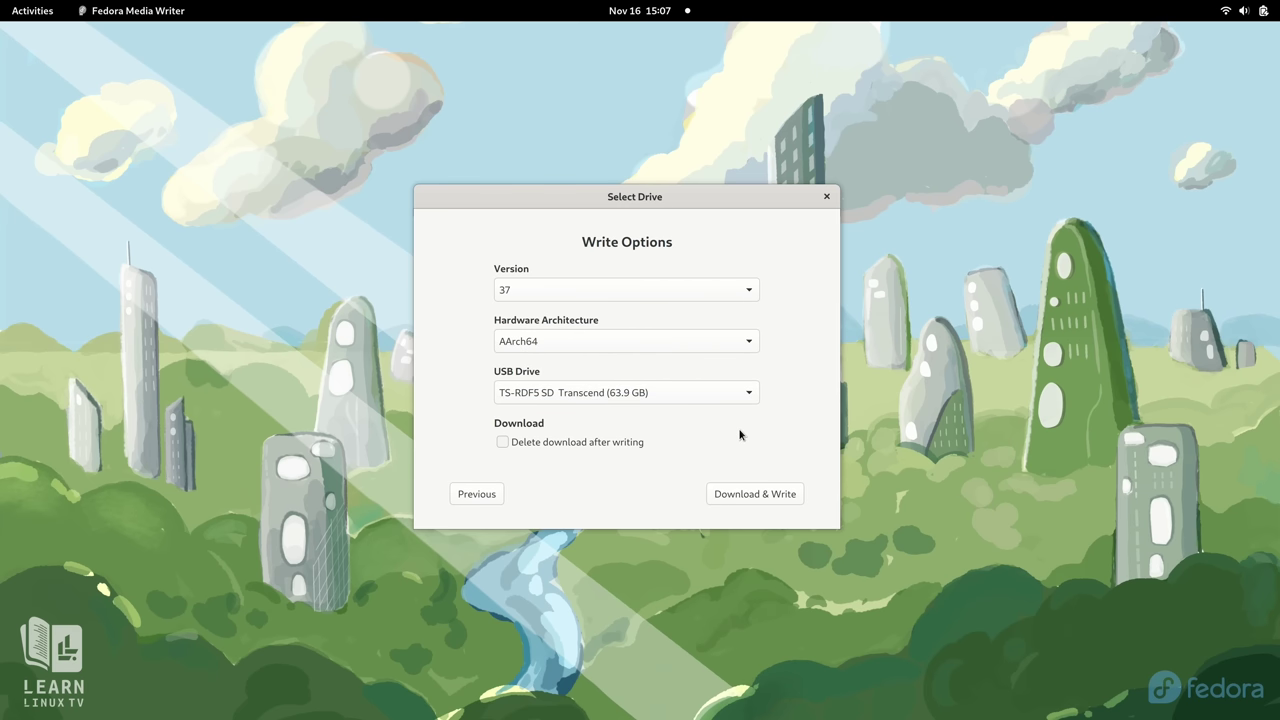
Start downloading and writing the image to the Transcend SD drive, authenticating with the account password.
{"action": "left_click", "coordinate": [758, 495]}
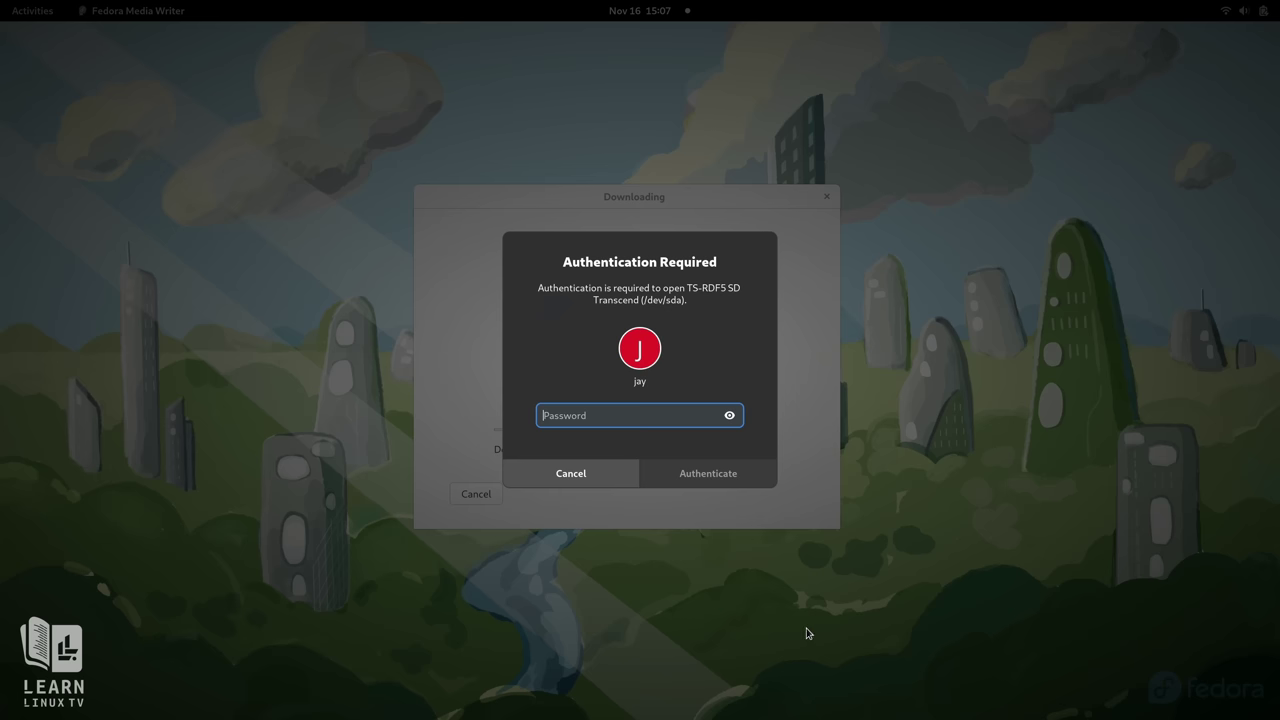
{"action": "type", "text": "********"}
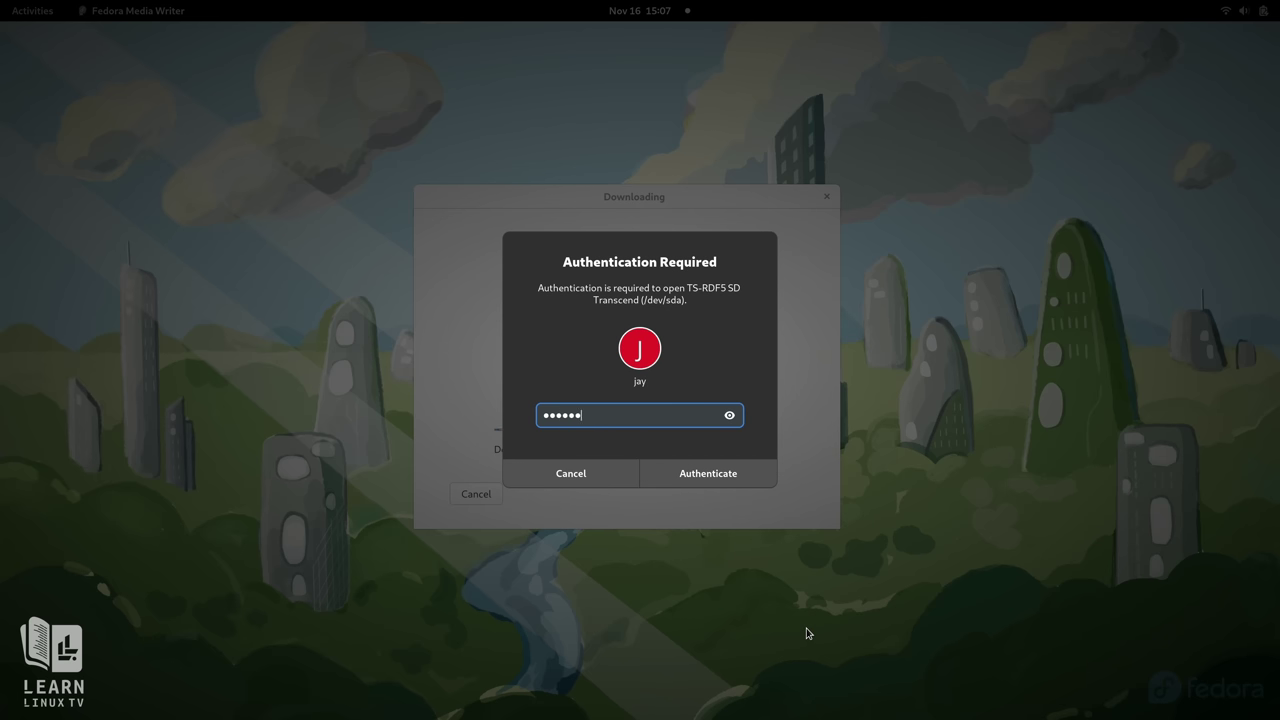
{"action": "type", "text": "*****"}
{"action": "key", "text": "Return"}
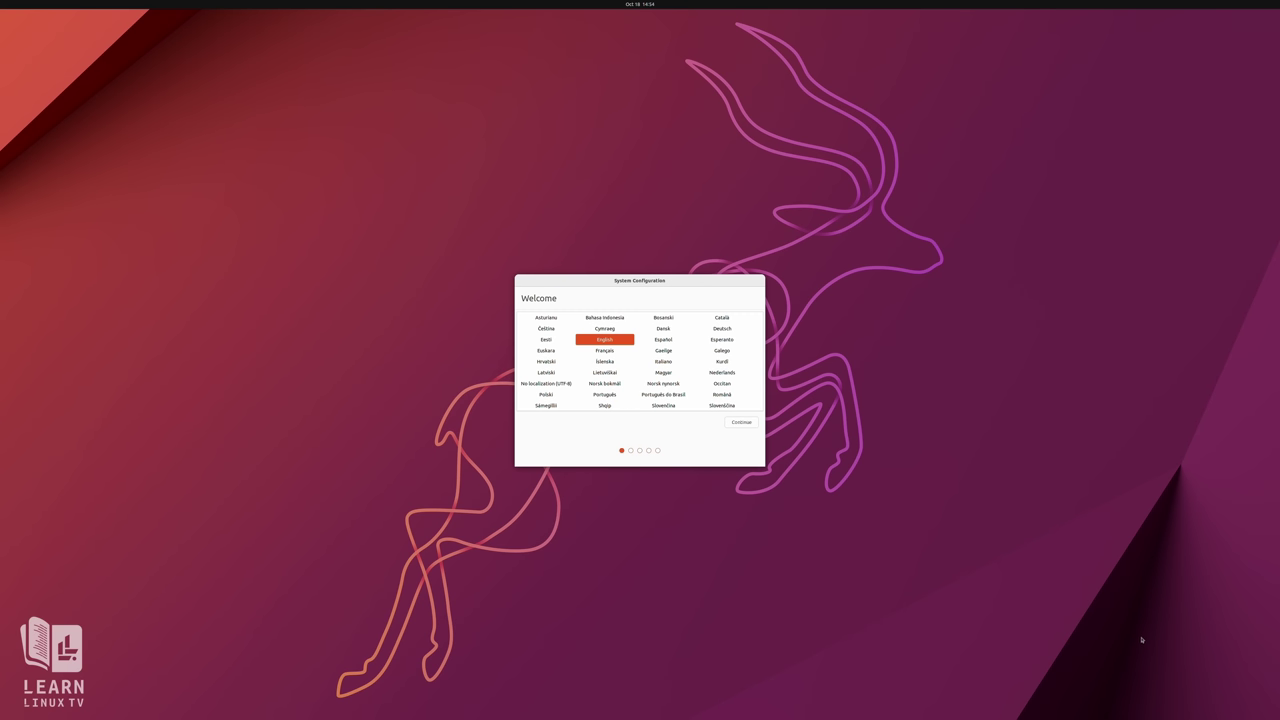
In Ubuntu's System Configuration, accept English, the English (US) keyboard layout, no Wi-Fi connection and the New York time zone.
{"action": "left_click", "coordinate": [750, 424]}
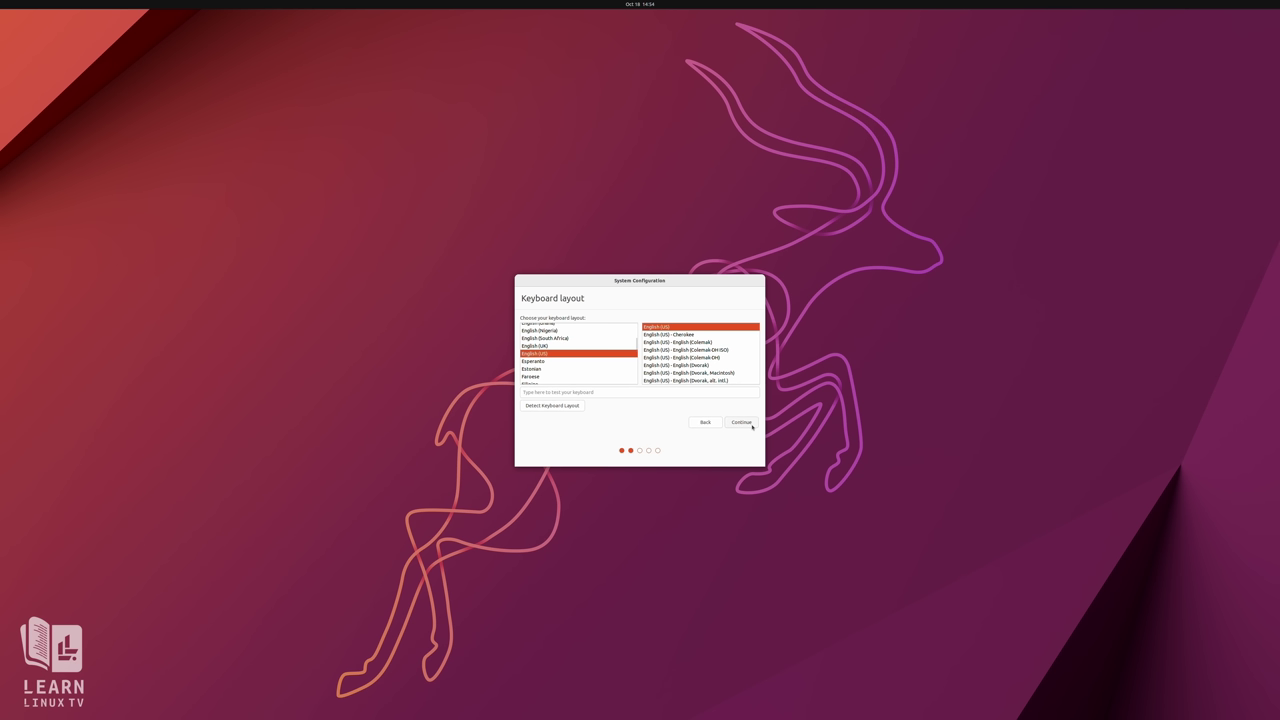
{"action": "left_click", "coordinate": [752, 425]}
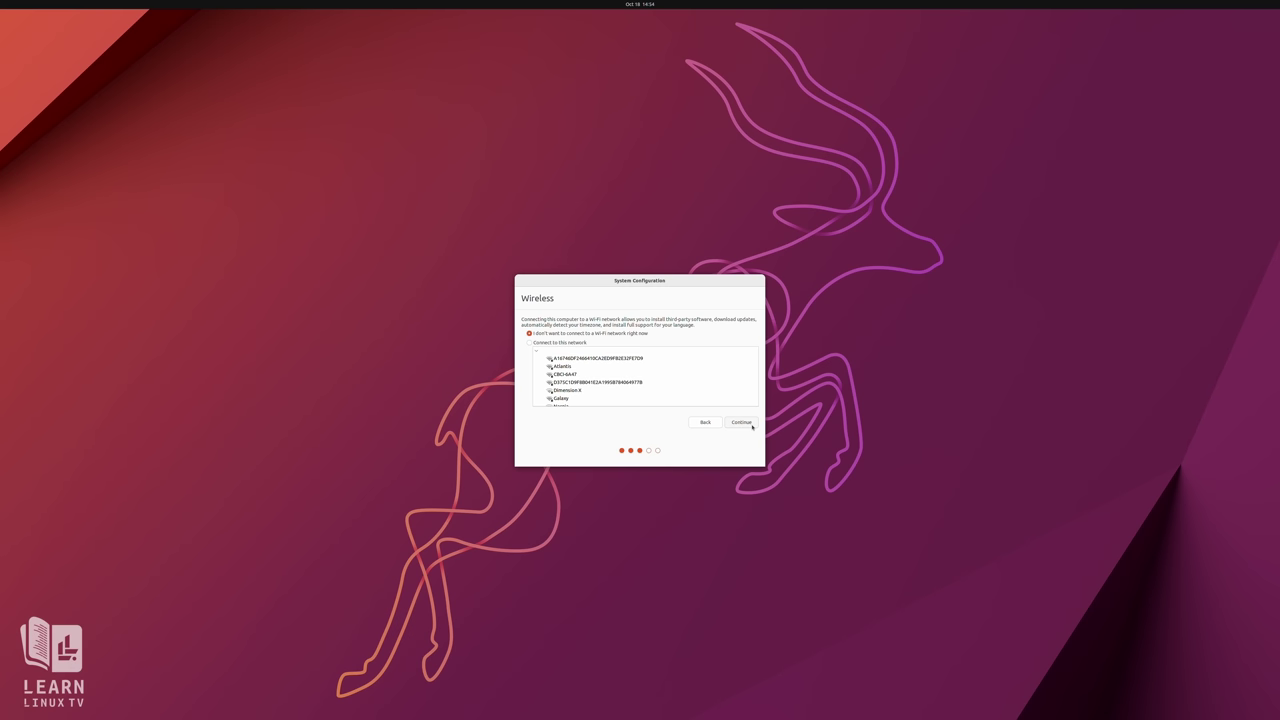
{"action": "left_click", "coordinate": [752, 425]}
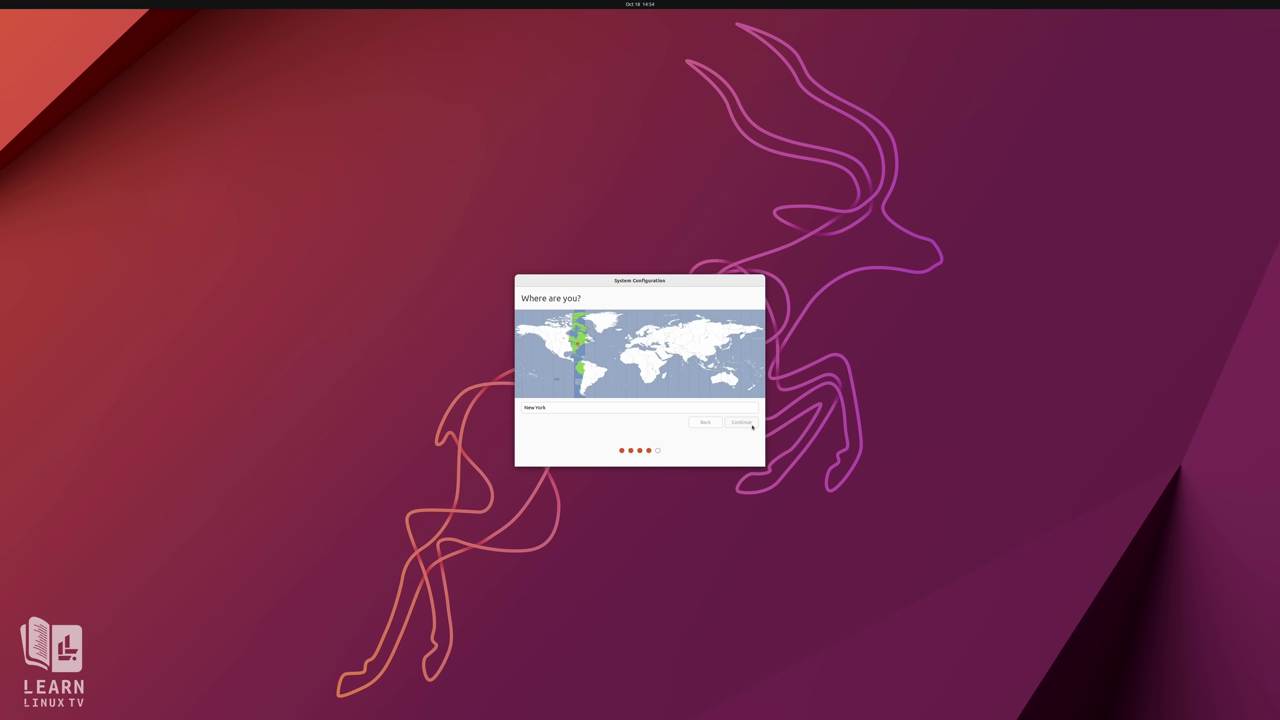
{"action": "left_click", "coordinate": [752, 424]}
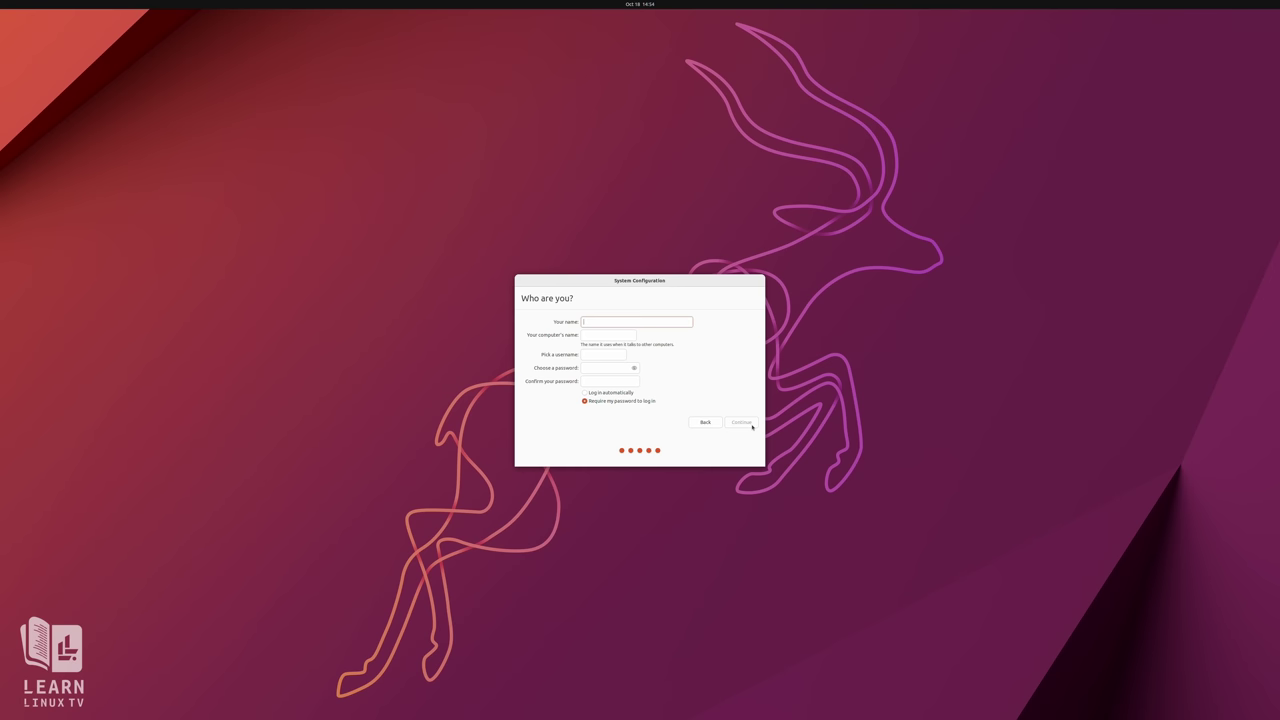
Enter the user's name in the account details form.
{"action": "type", "text": "jay"}
{"action": "key", "text": "Tab"}
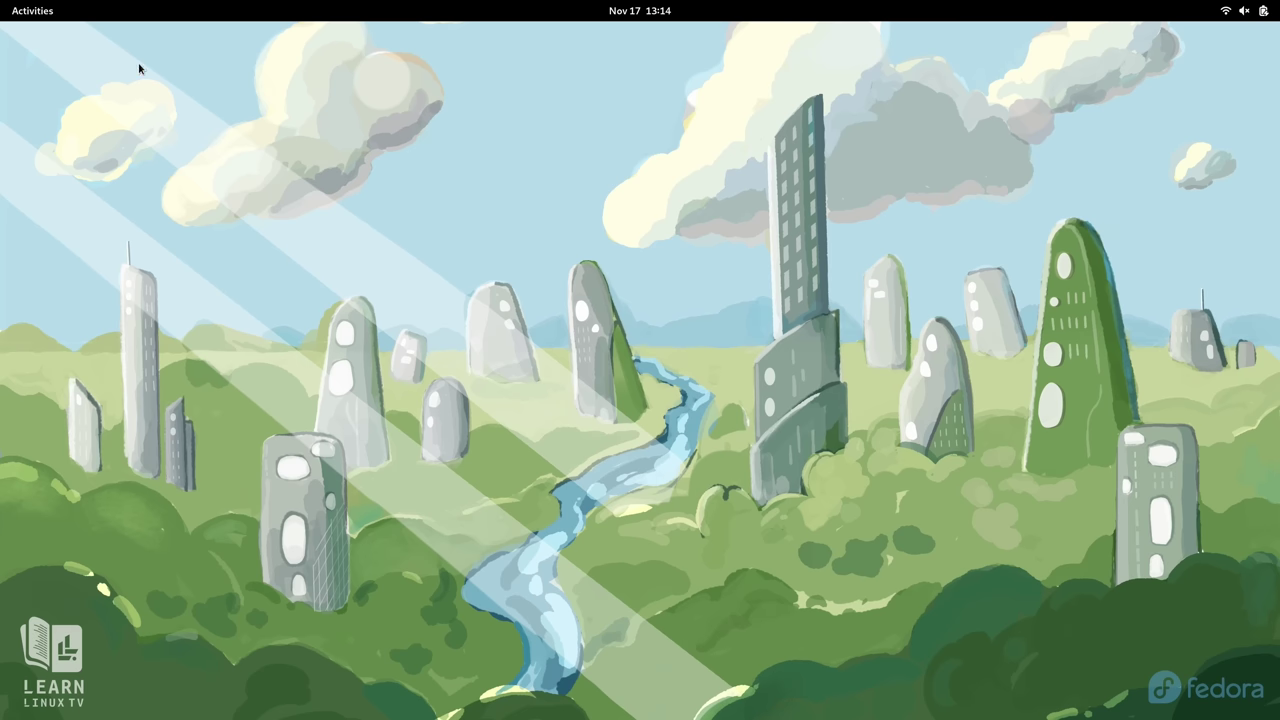
Open the home folder in Files on the Fedora desktop and move its window toward the desktop's right side.
{"action": "left_click", "coordinate": [57, 20]}
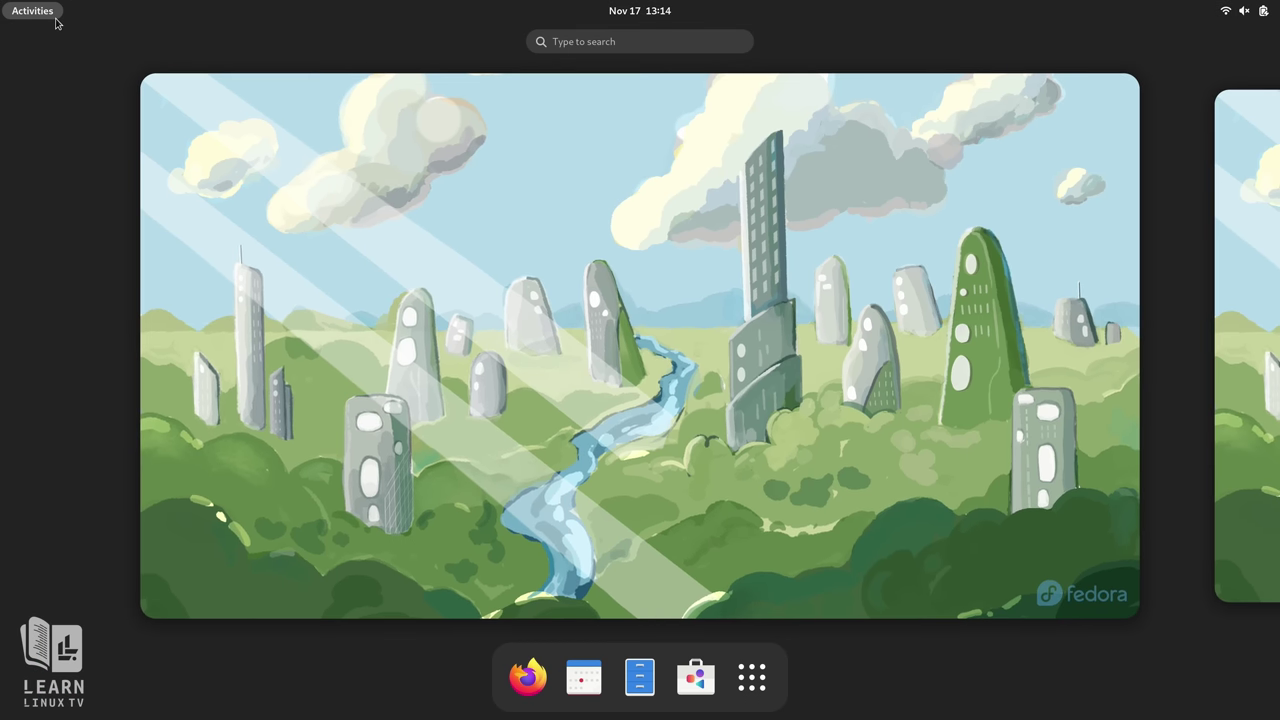
{"action": "left_click", "coordinate": [641, 678]}
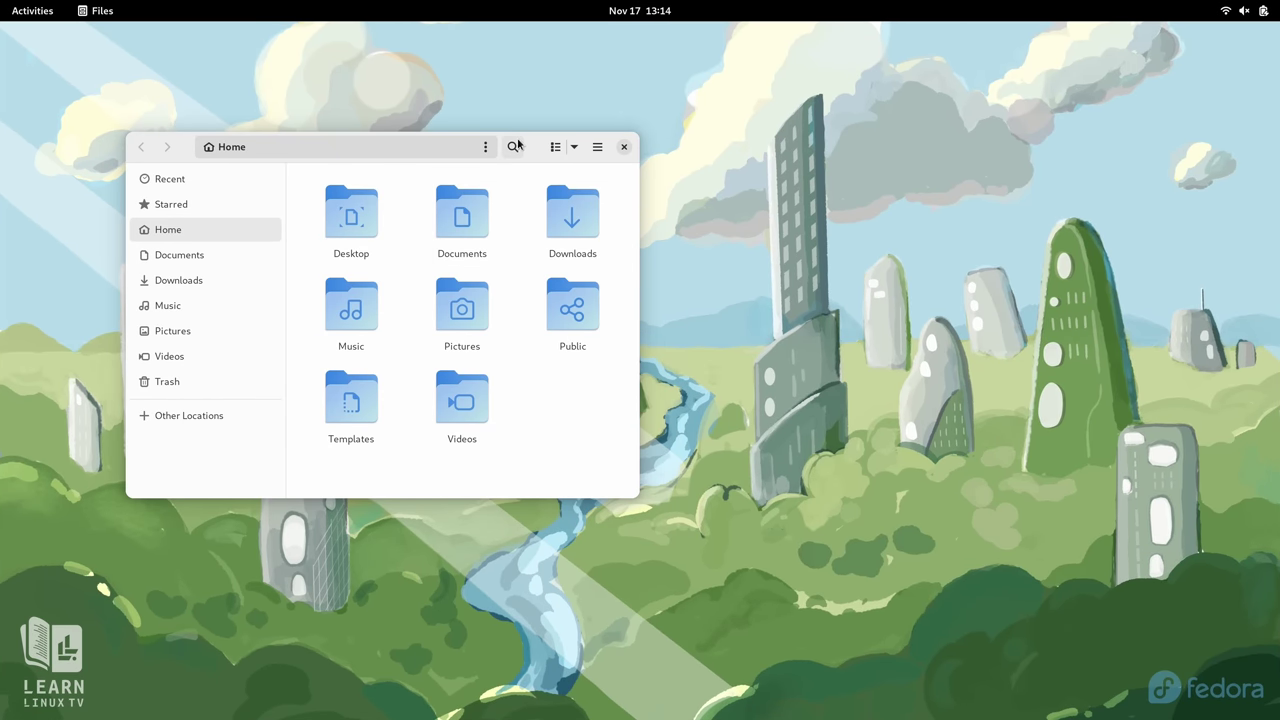
{"action": "left_click_drag", "start_coordinate": [532, 147], "coordinate": [995, 151]}
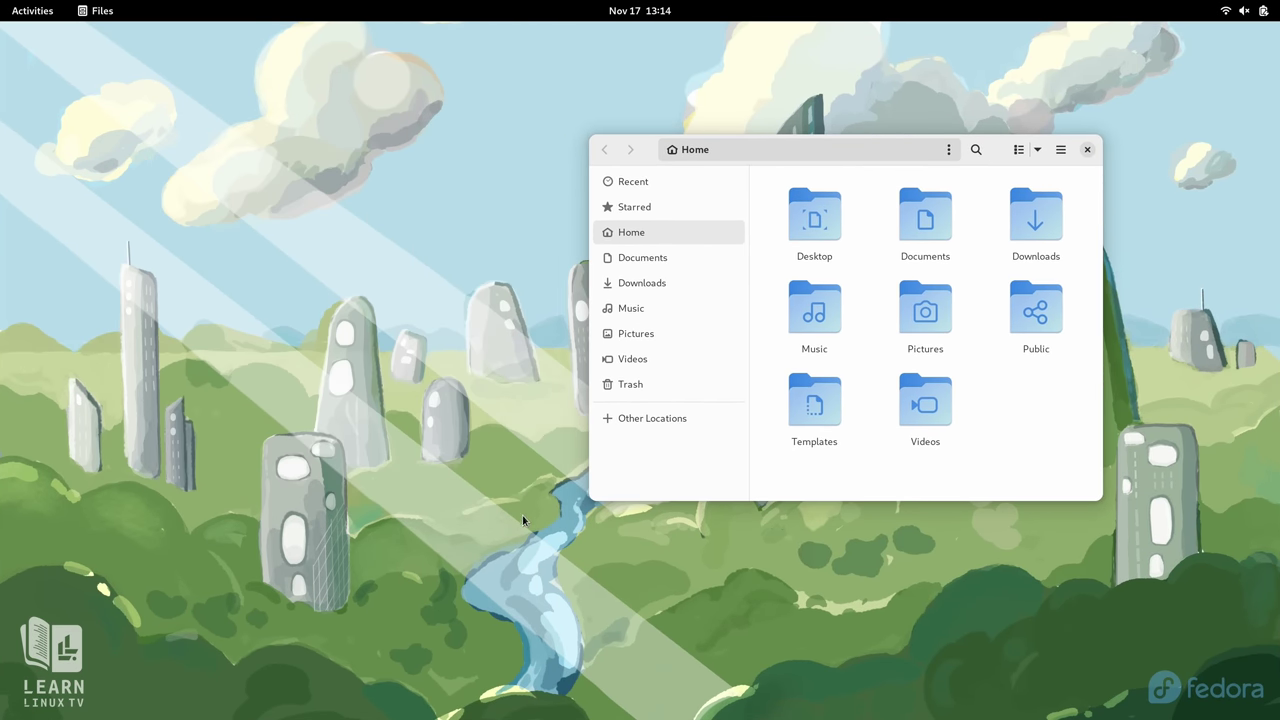
Show the full list of installed applications from the Activities overview.
{"action": "left_click", "coordinate": [46, 12]}
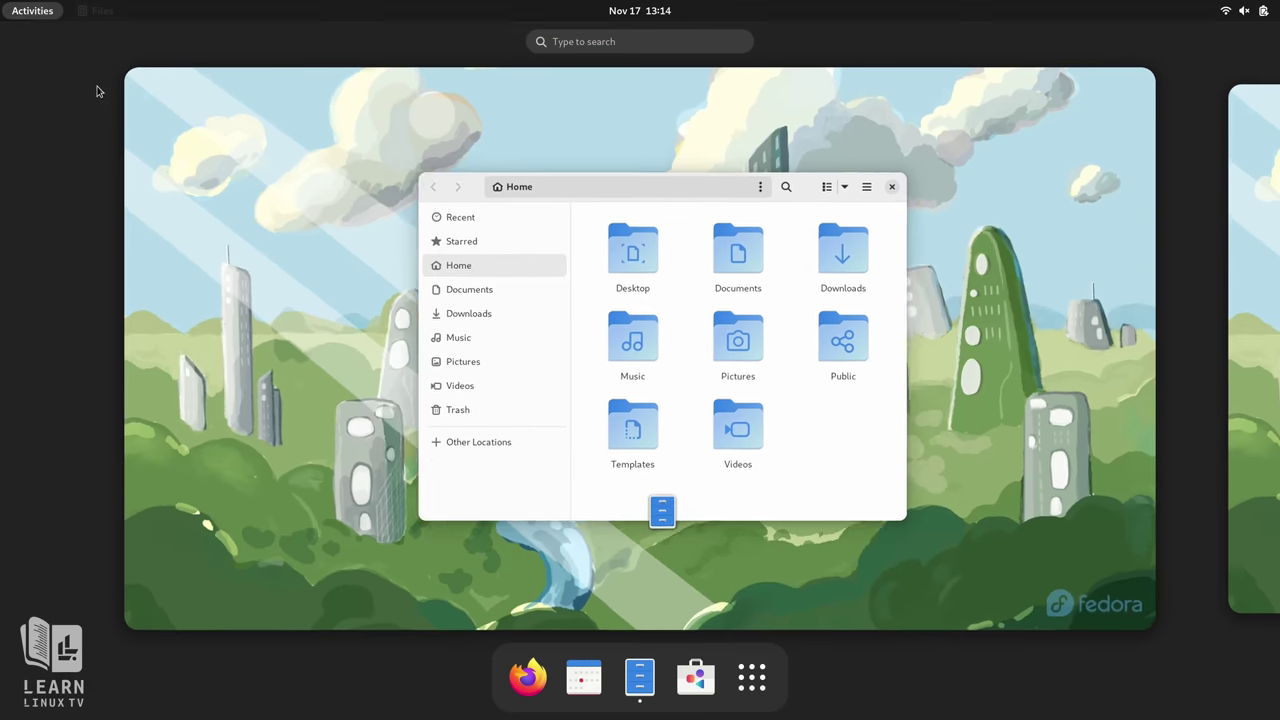
{"action": "left_click", "coordinate": [760, 684]}
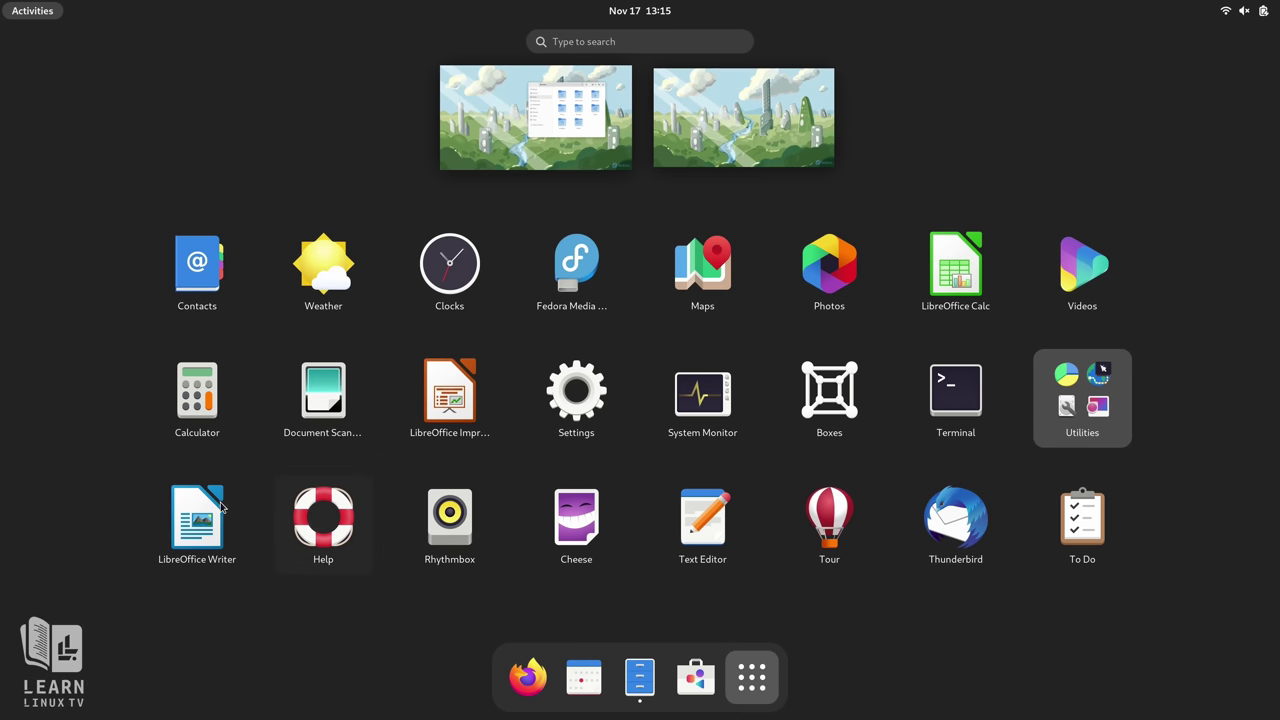
Launch LibreOffice Writer with a blank document, and switch to the second workspace from the Activities overview.
{"action": "left_click", "coordinate": [183, 507]}
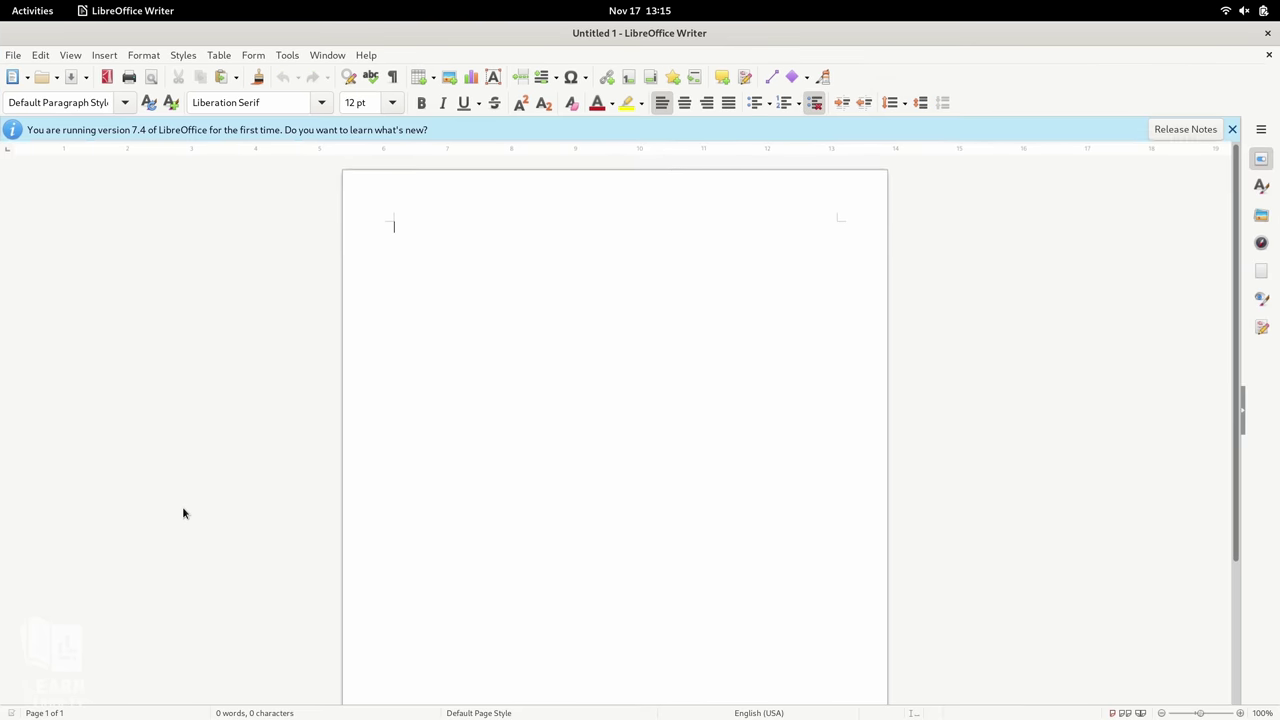
{"action": "left_click", "coordinate": [32, 11]}
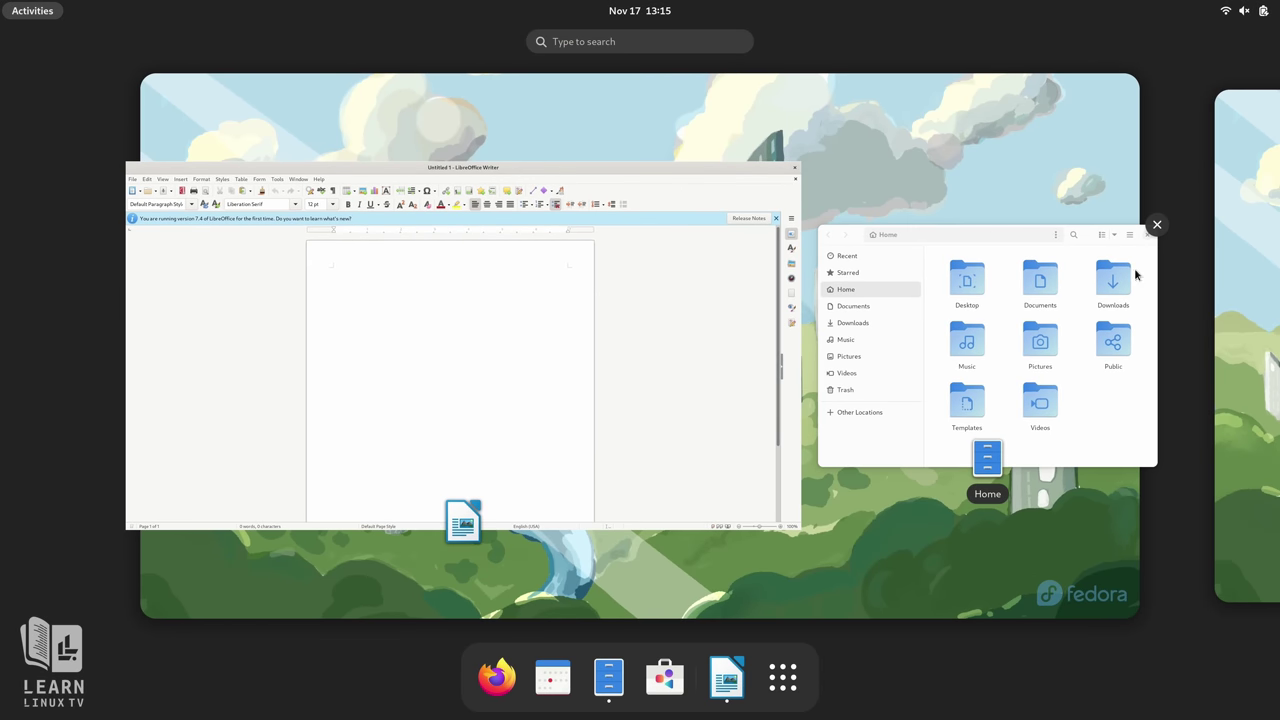
{"action": "left_click", "coordinate": [1234, 243]}
{"action": "left_click", "coordinate": [902, 270]}
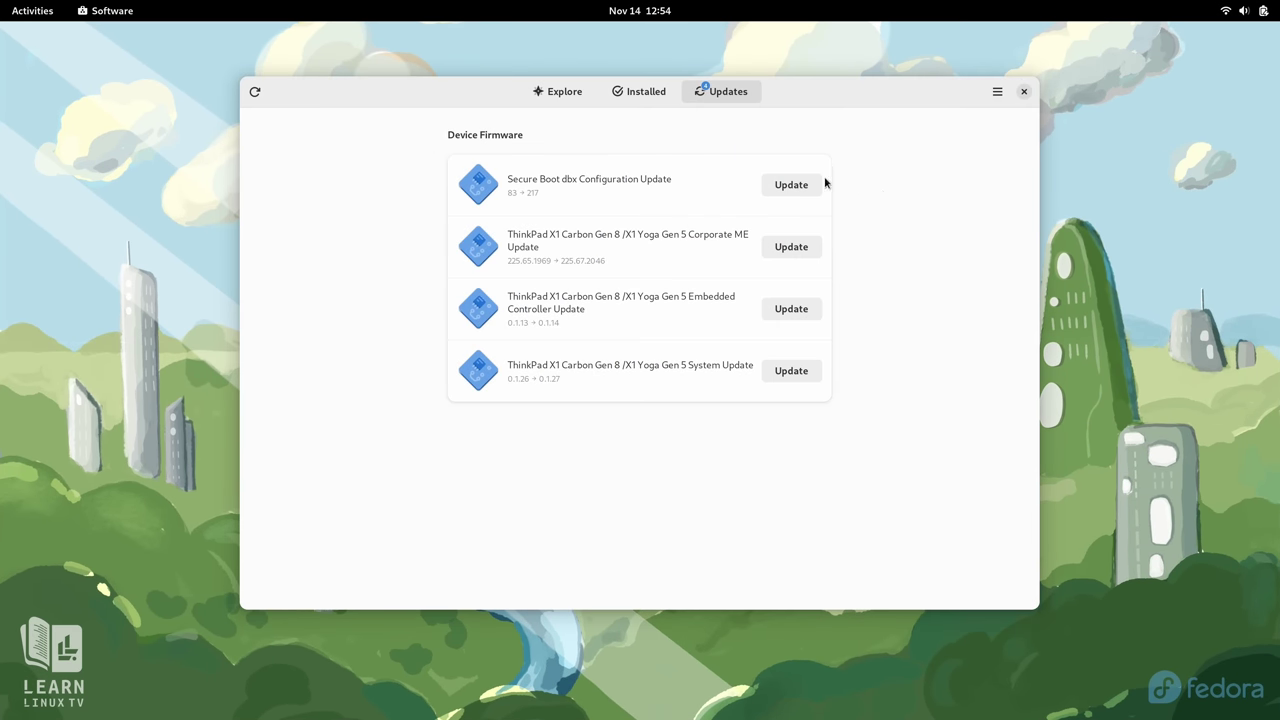
Install the Secure Boot dbx Configuration Update from the device firmware list in Software, and restart the system to apply it.
{"action": "left_click", "coordinate": [790, 184]}
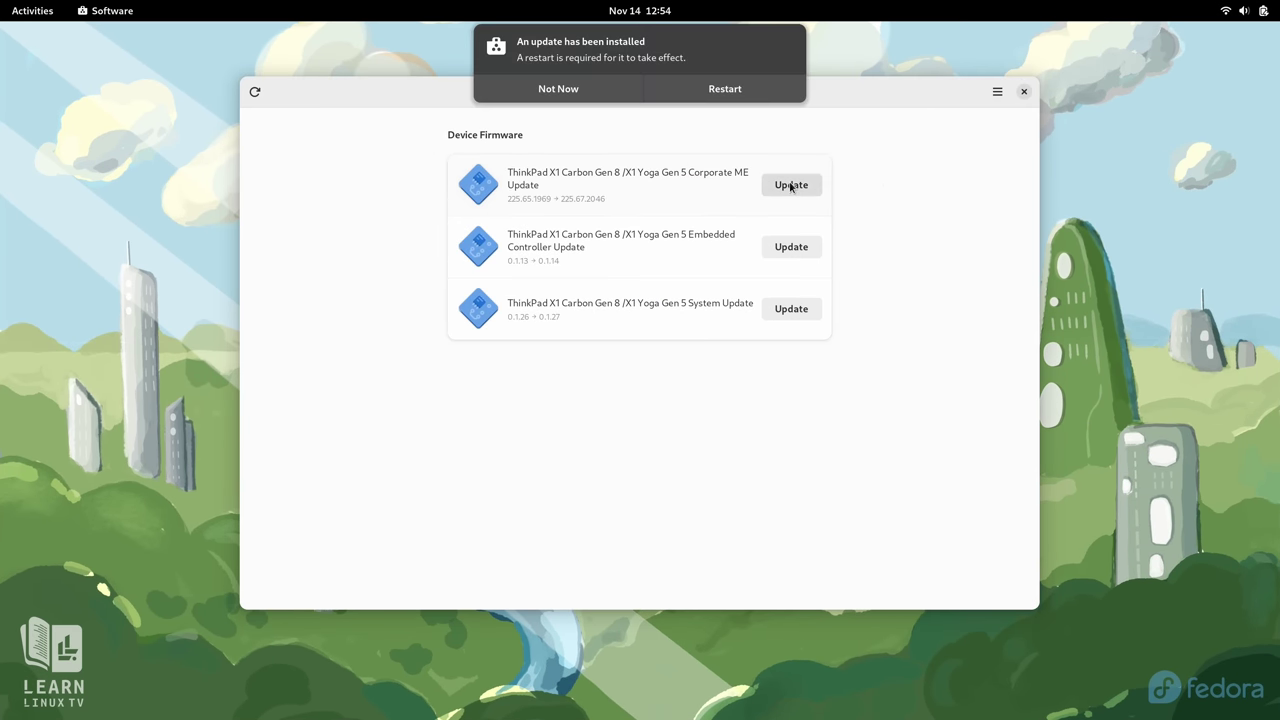
{"action": "left_click", "coordinate": [764, 93]}
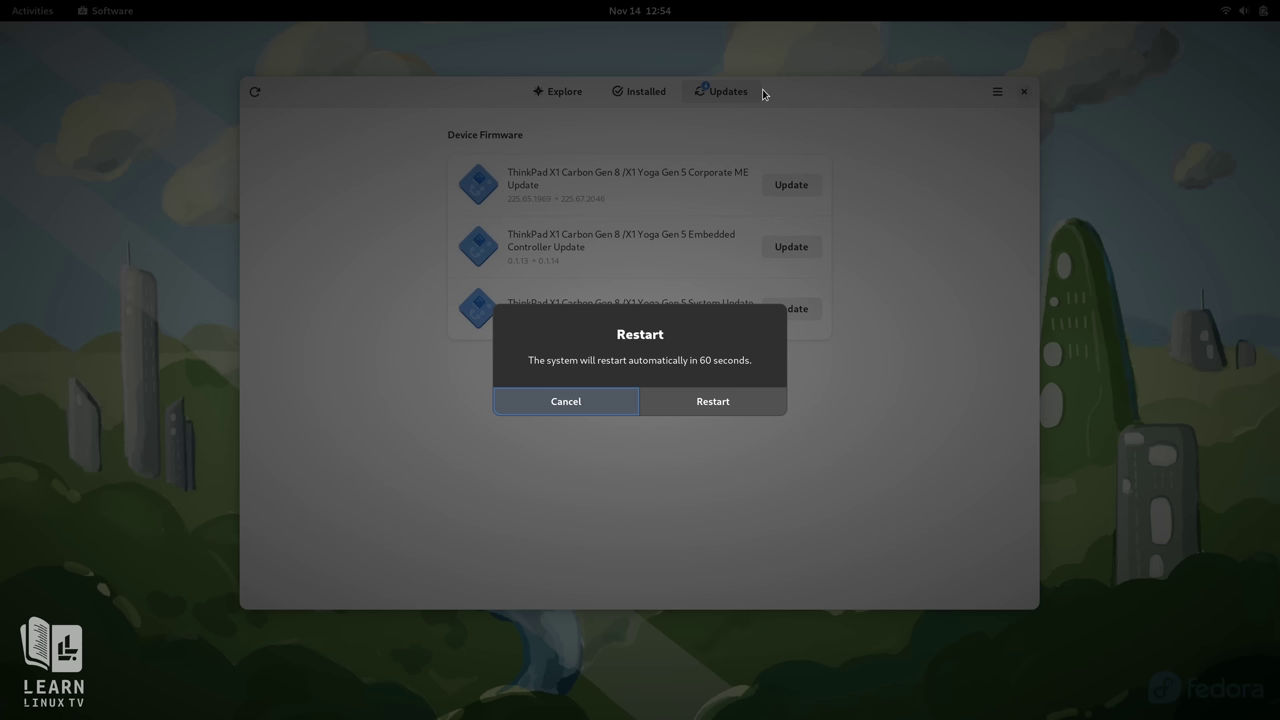
{"action": "left_click", "coordinate": [745, 413]}
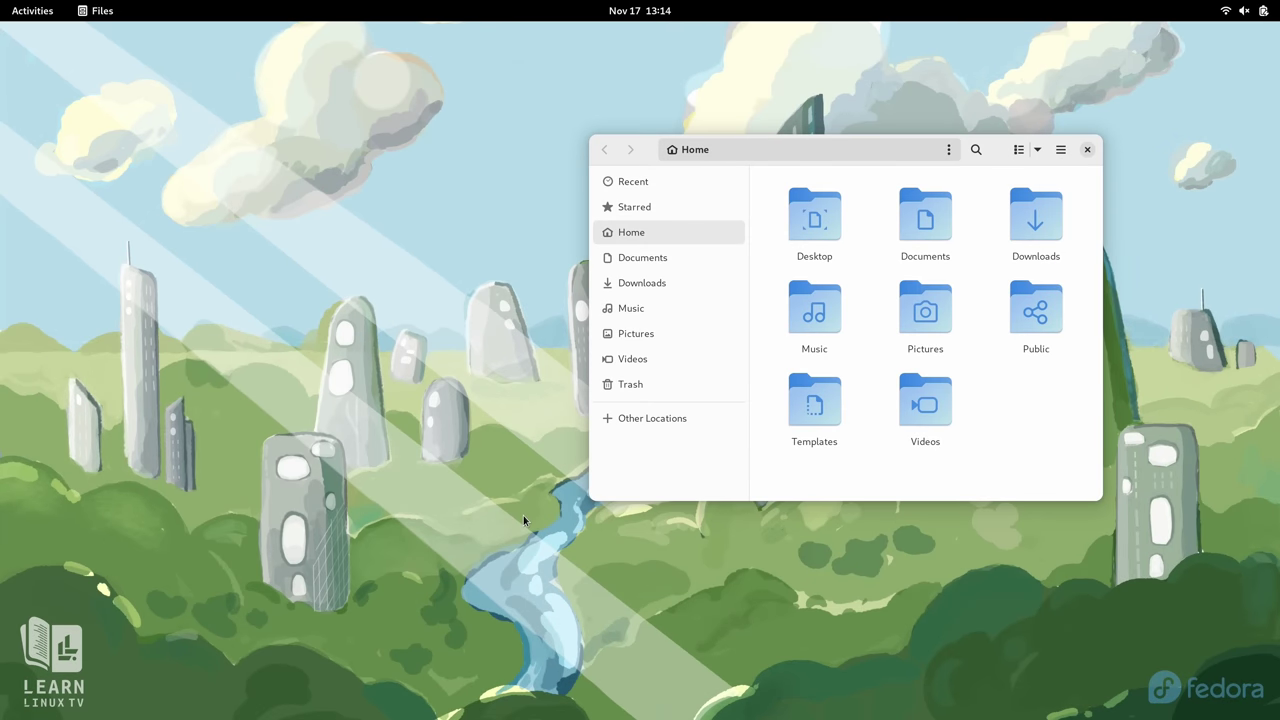